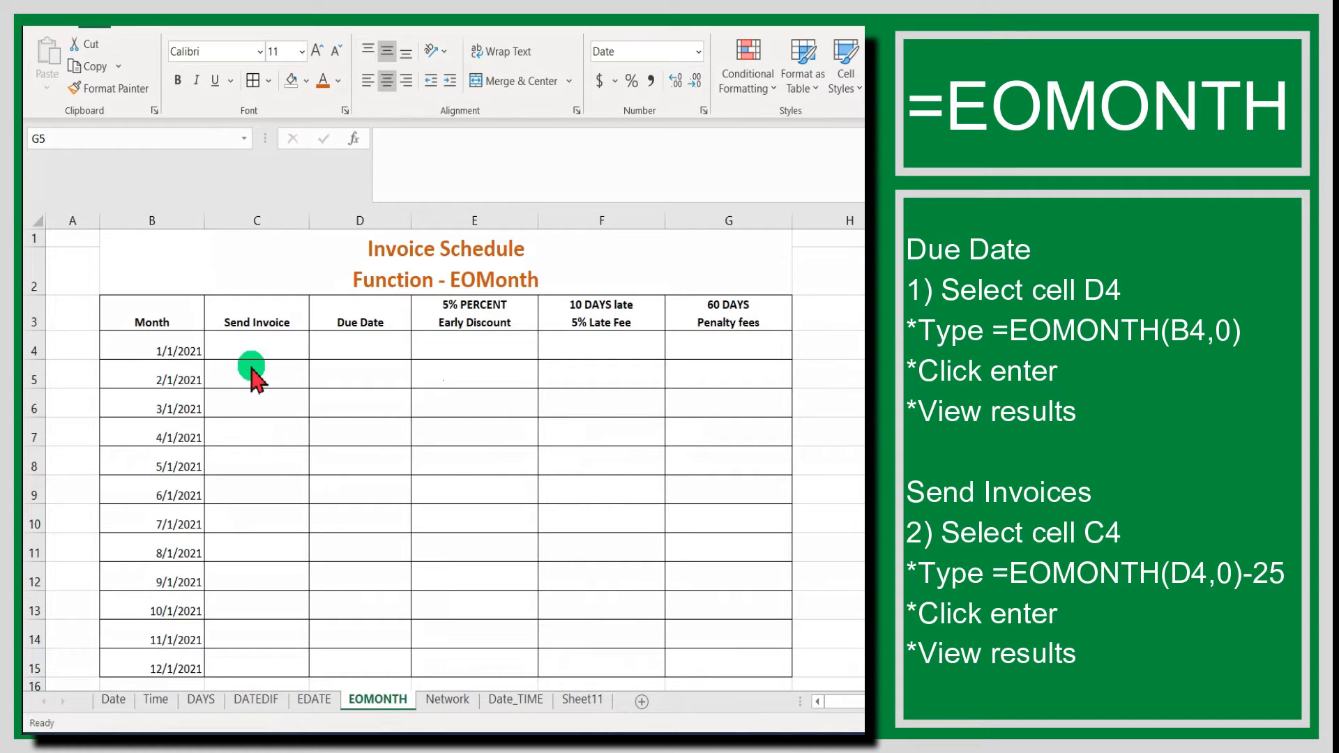
{"action": "left_click", "coordinate": [263, 317]}
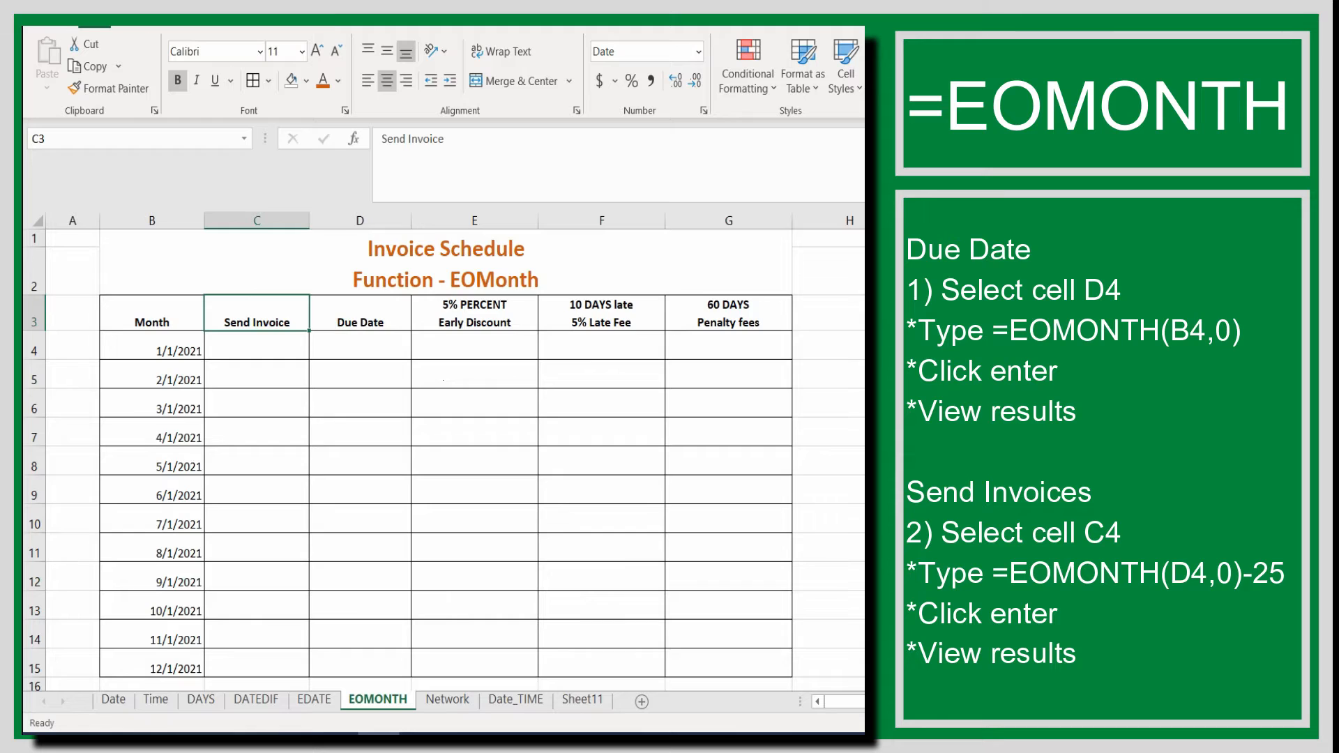
{"action": "left_click_drag", "start_coordinate": [204, 295], "coordinate": [539, 333]}
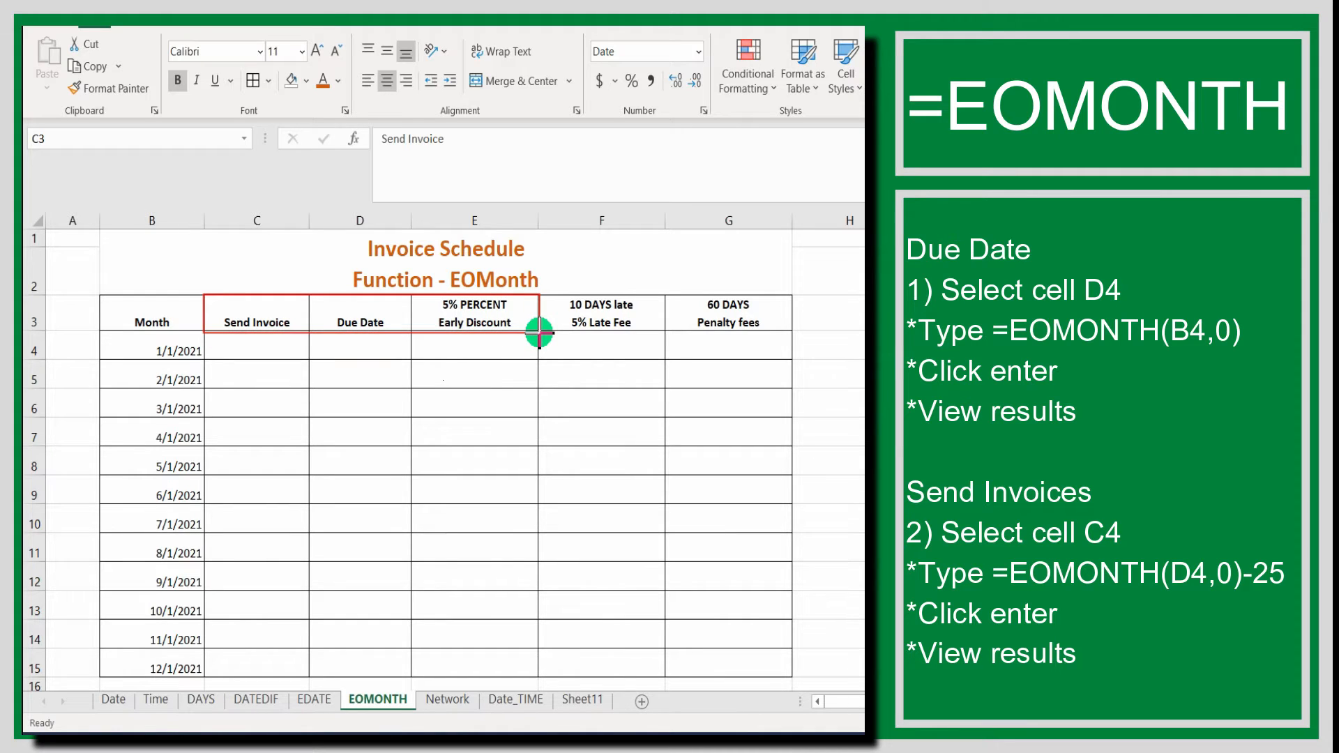
{"action": "left_click_drag", "start_coordinate": [540, 333], "coordinate": [792, 333]}
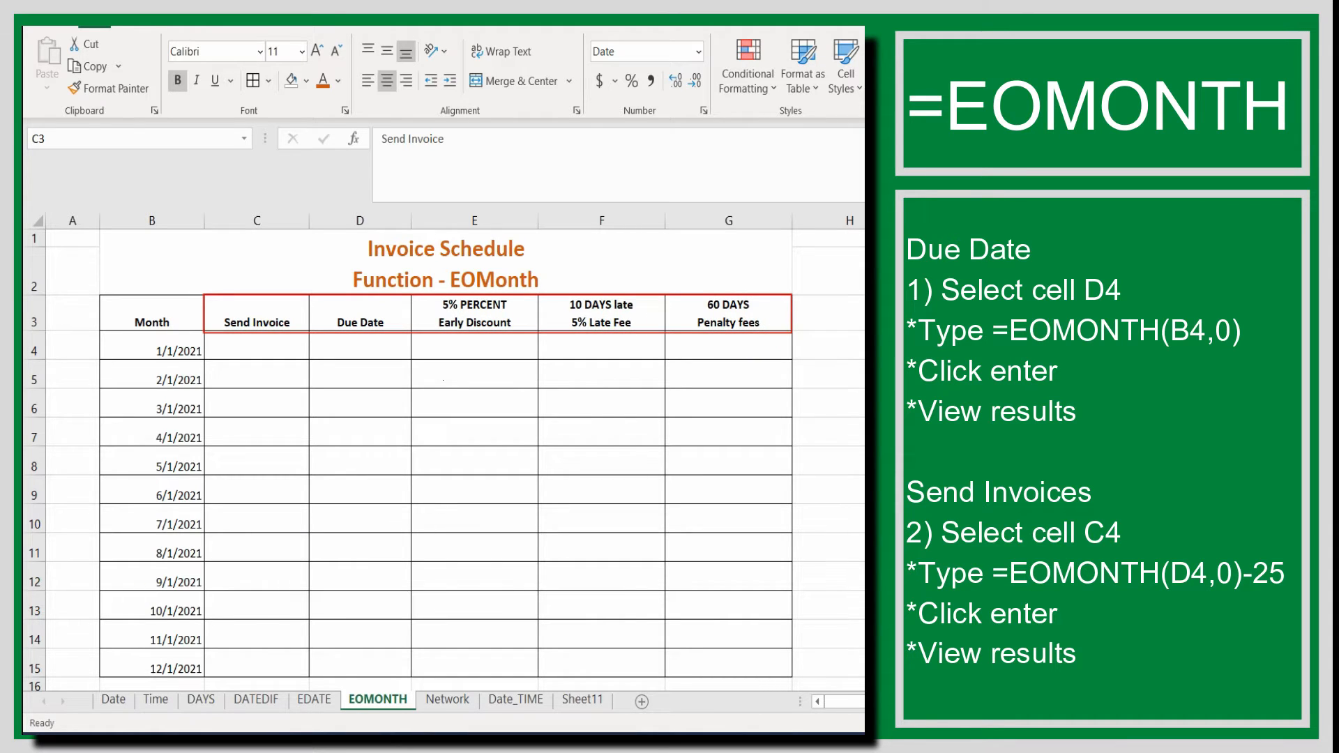
{"action": "key", "text": "Escape"}
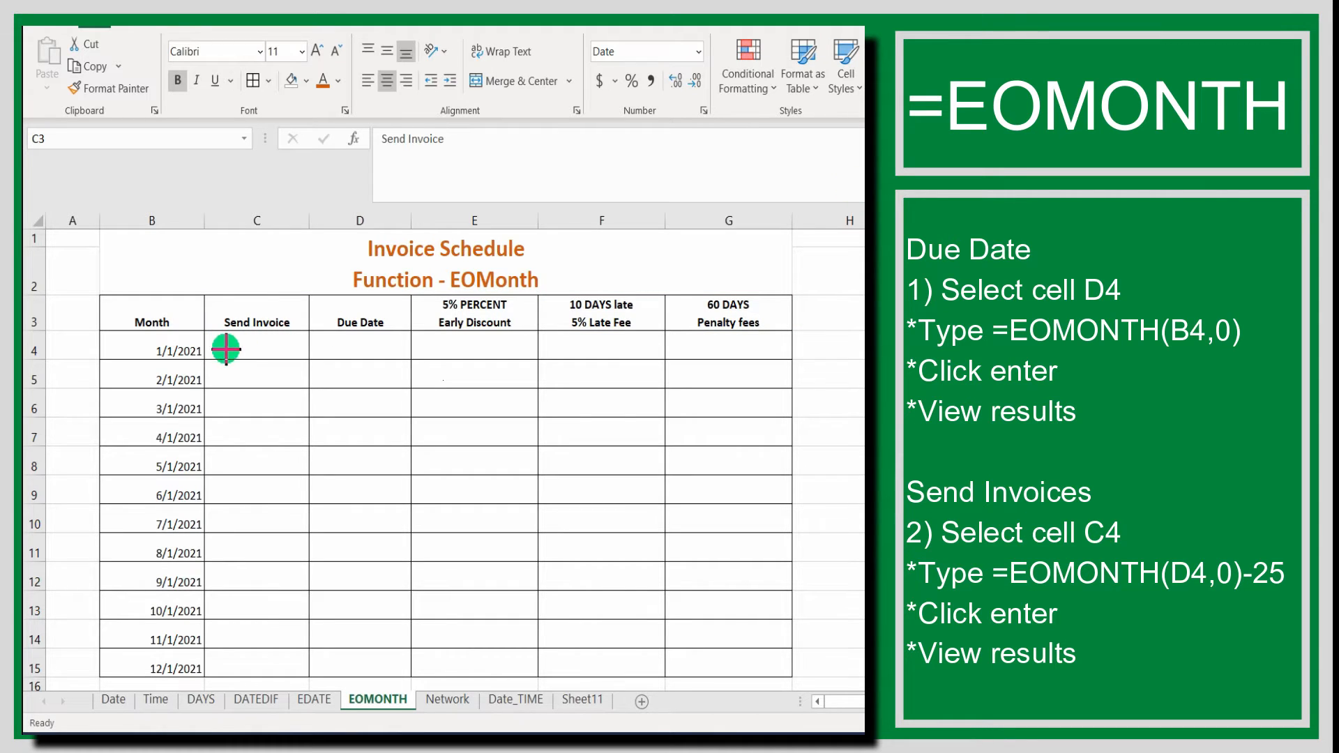
{"action": "left_click_drag", "start_coordinate": [310, 331], "coordinate": [411, 358]}
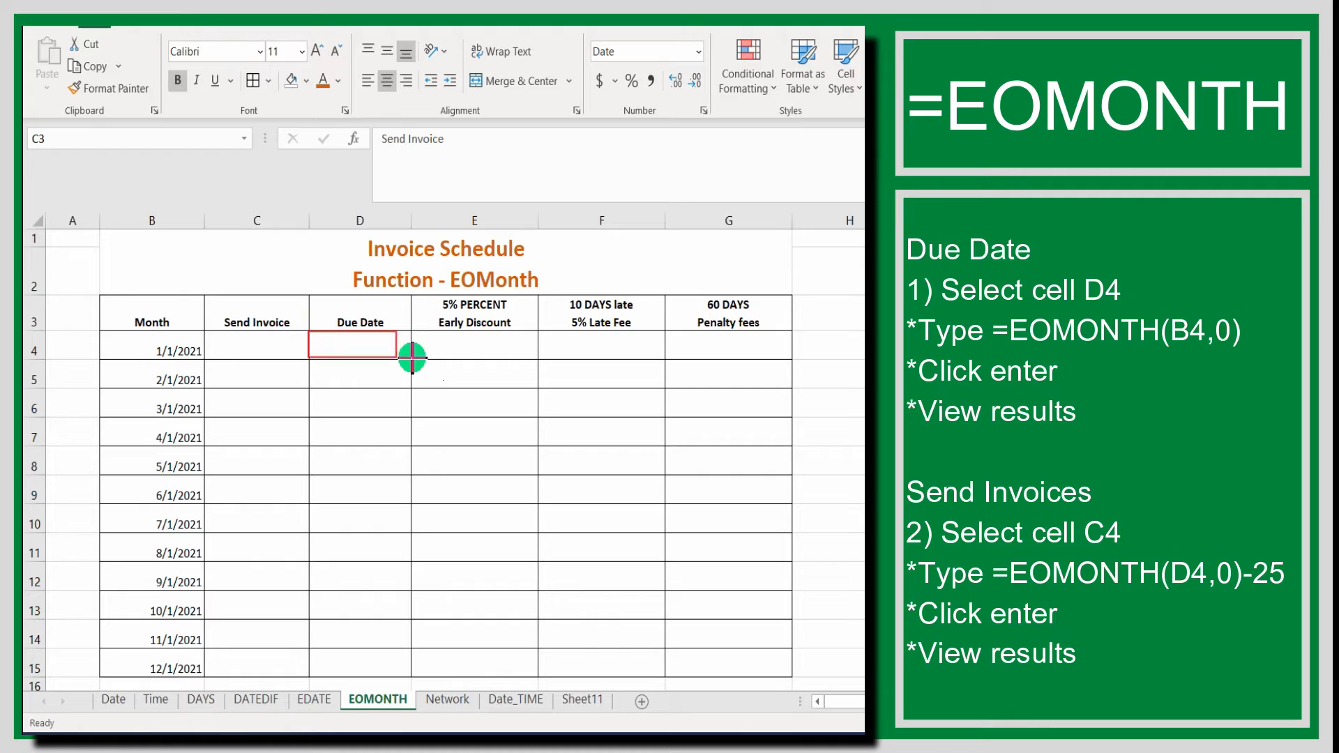
Enter the formula =EOMONTH(B4,0) in cell D4 to calculate the January due date.
{"action": "left_click", "coordinate": [360, 344]}
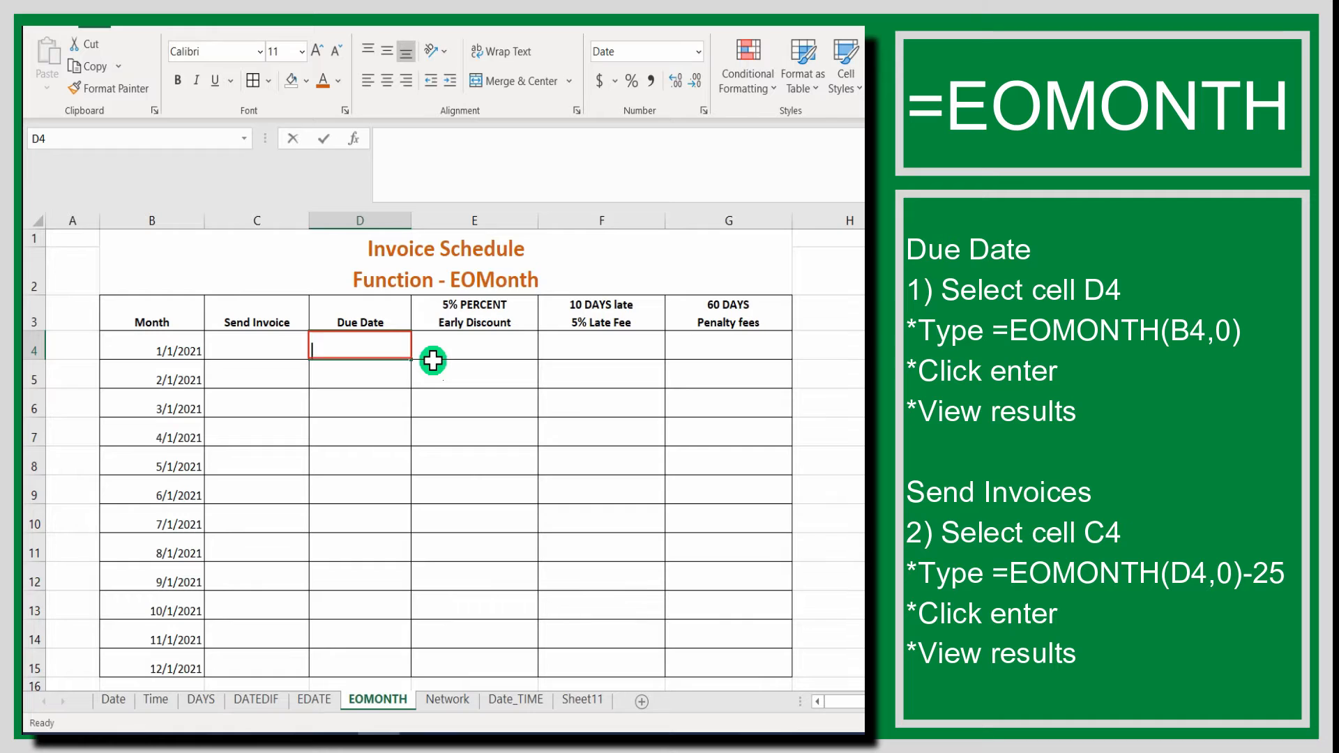
{"action": "type", "text": "="}
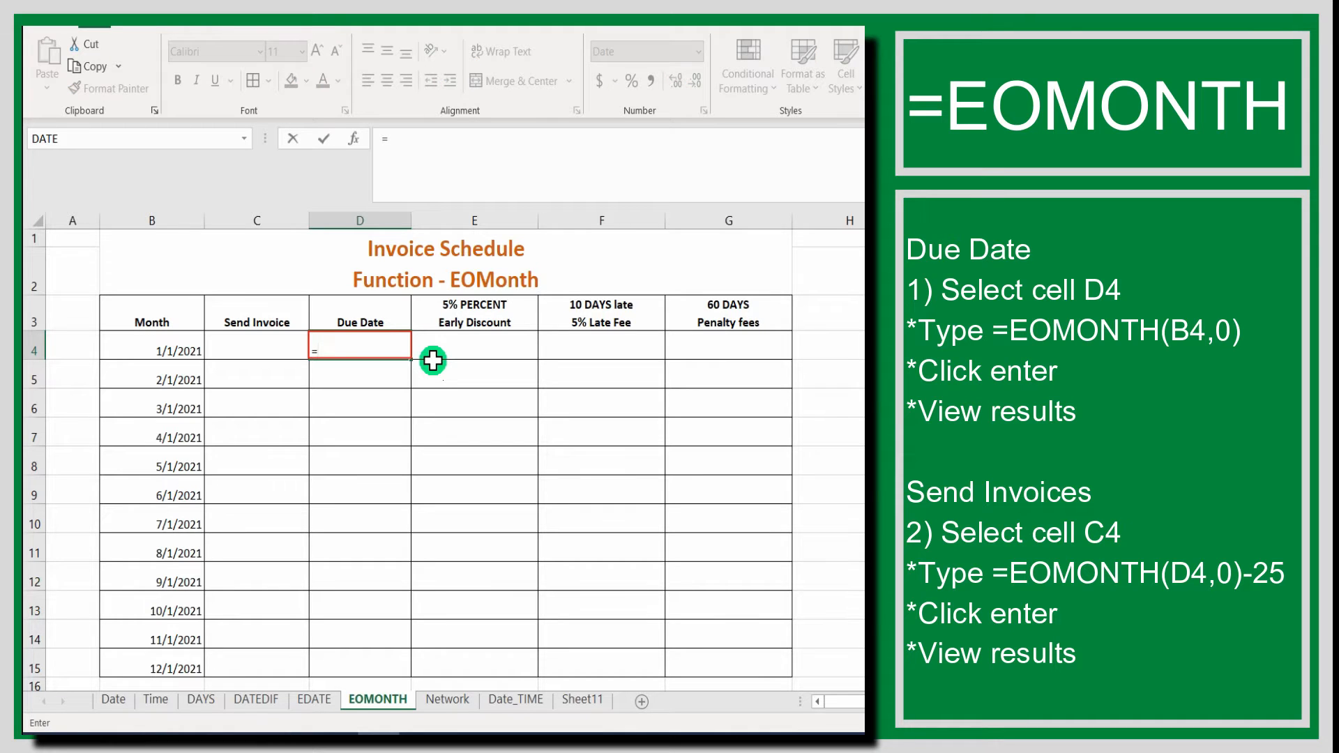
{"action": "type", "text": "EOMONTH"}
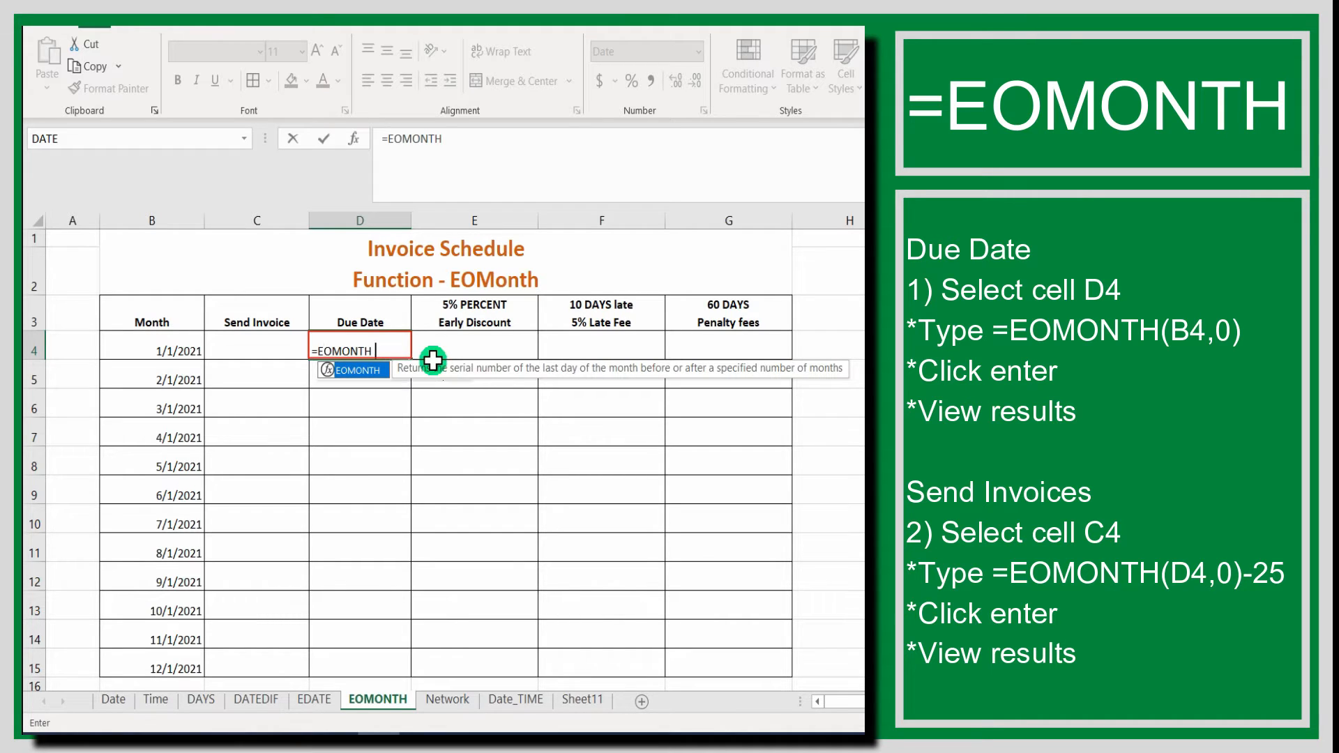
{"action": "type", "text": "("}
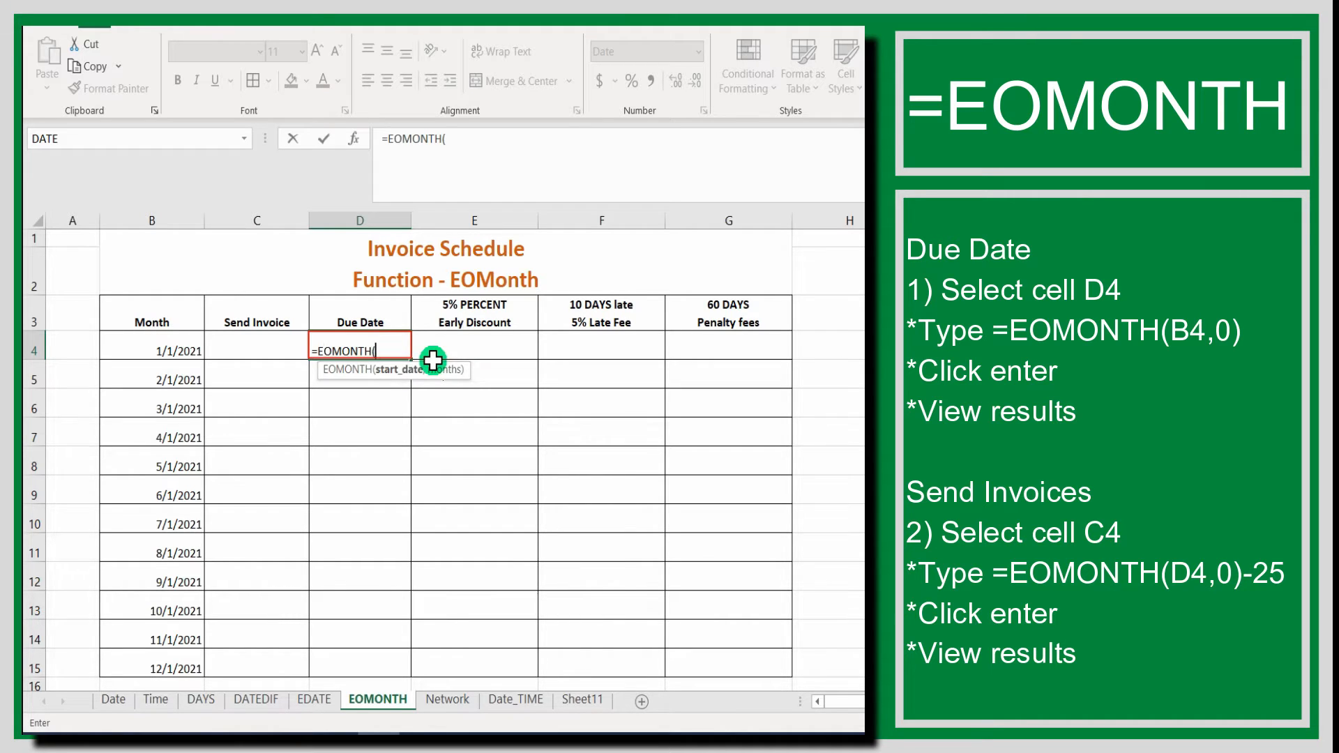
{"action": "left_click", "coordinate": [171, 345]}
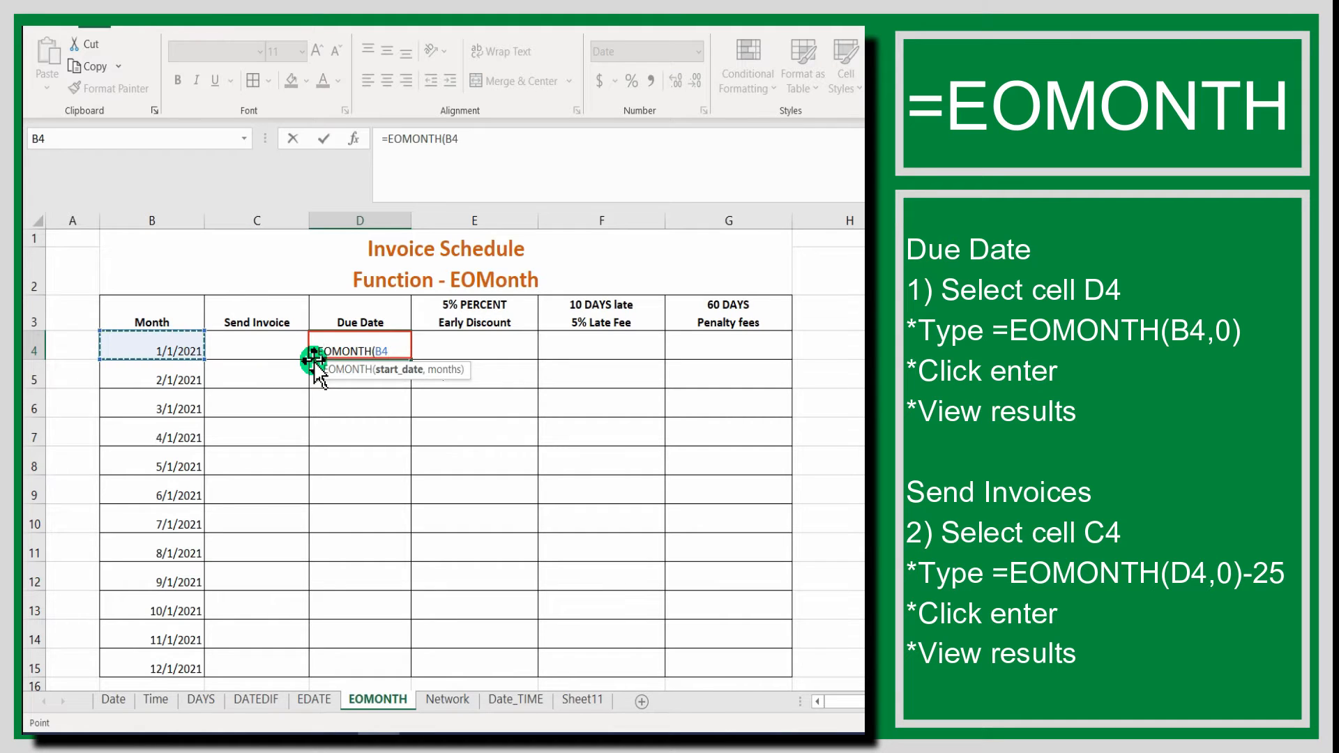
{"action": "type", "text": ","}
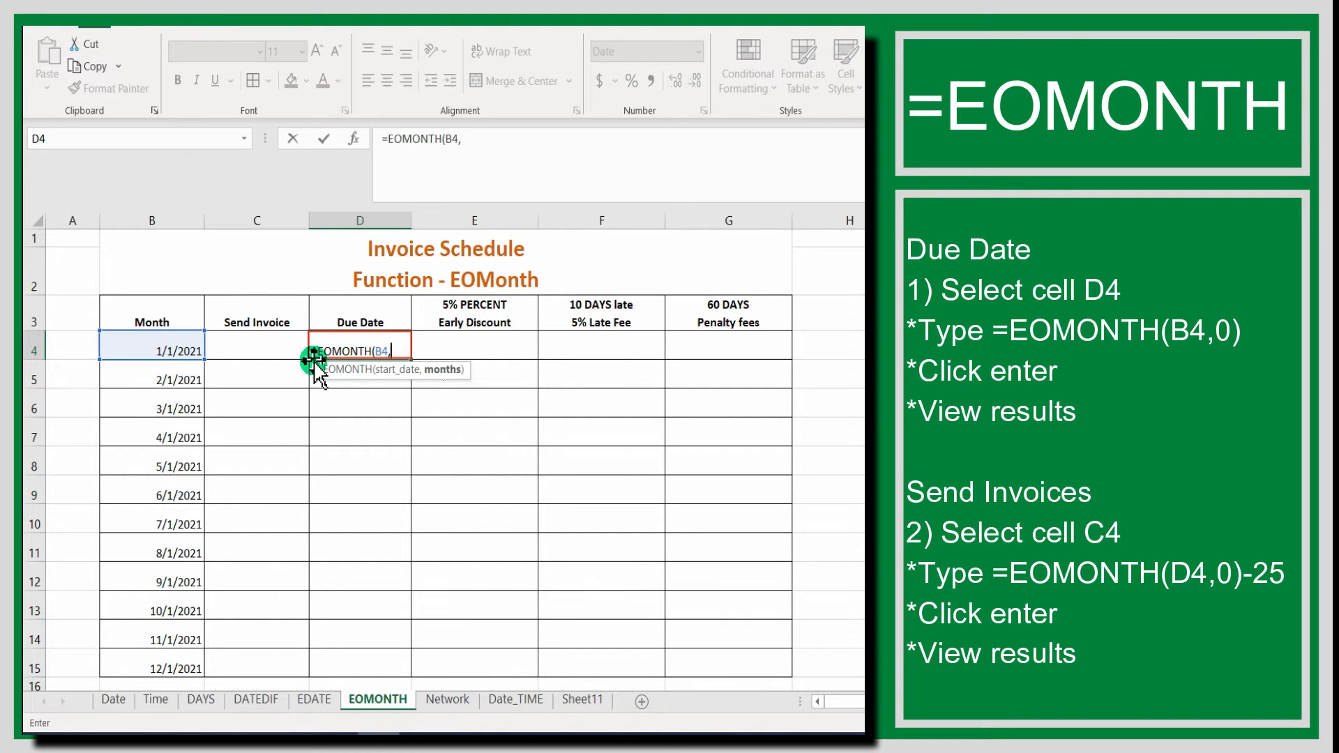
{"action": "type", "text": "0"}
{"action": "type", "text": ")"}
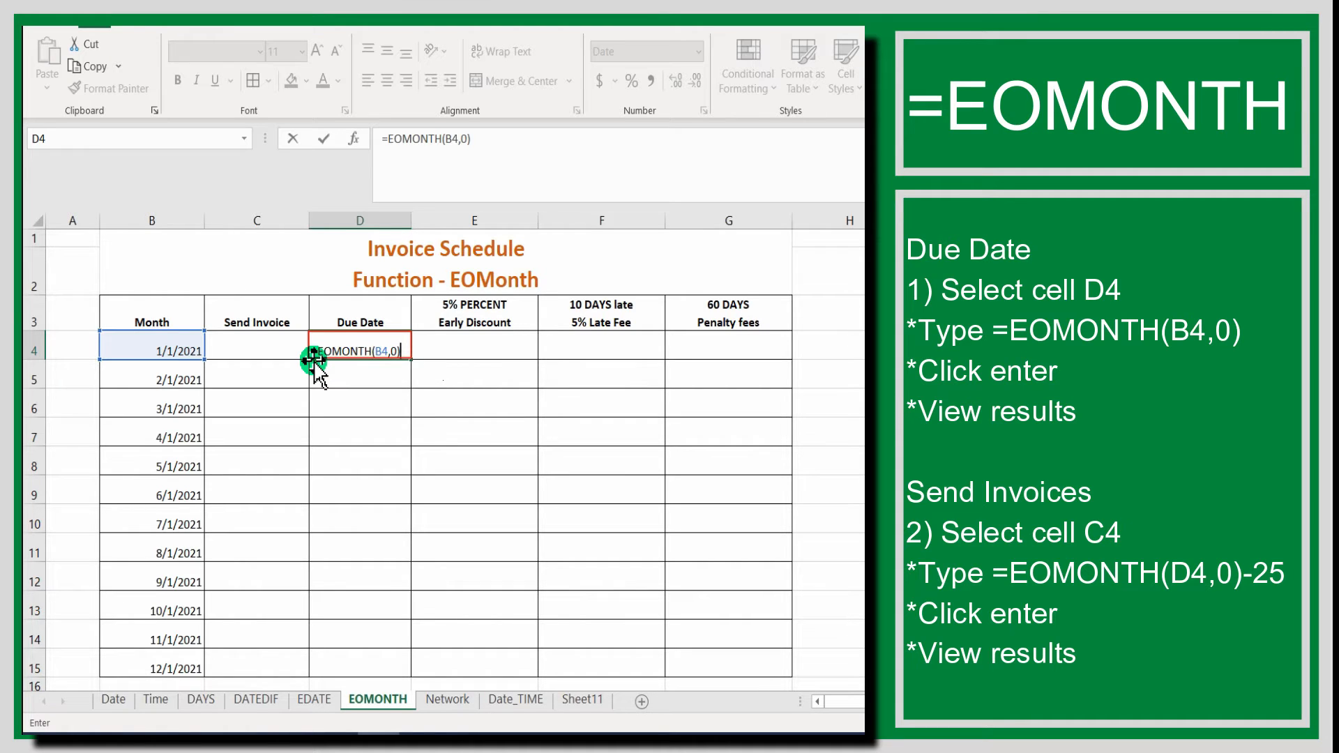
{"action": "key", "text": "Return"}
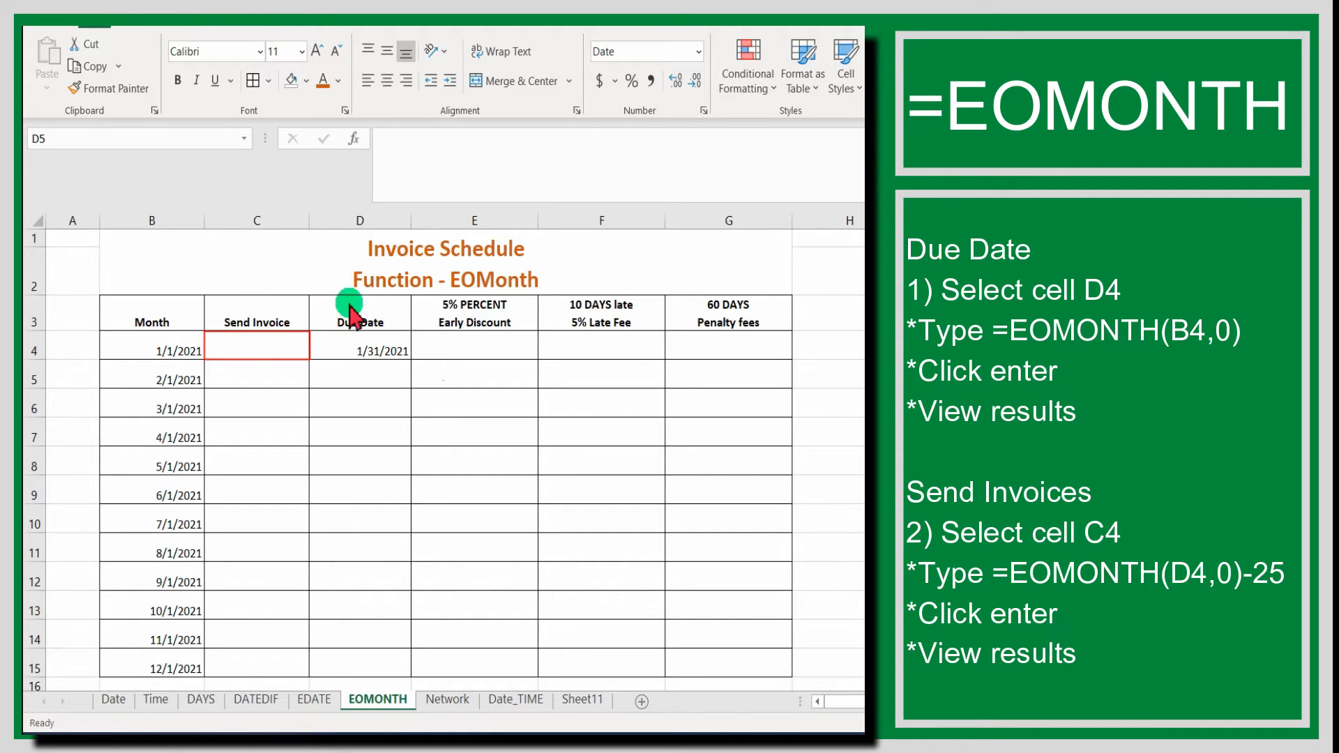
Enter the formula =EOMONTH(D4,0)-25 in cell C4 to calculate the January invoice sending date.
{"action": "left_click", "coordinate": [282, 350]}
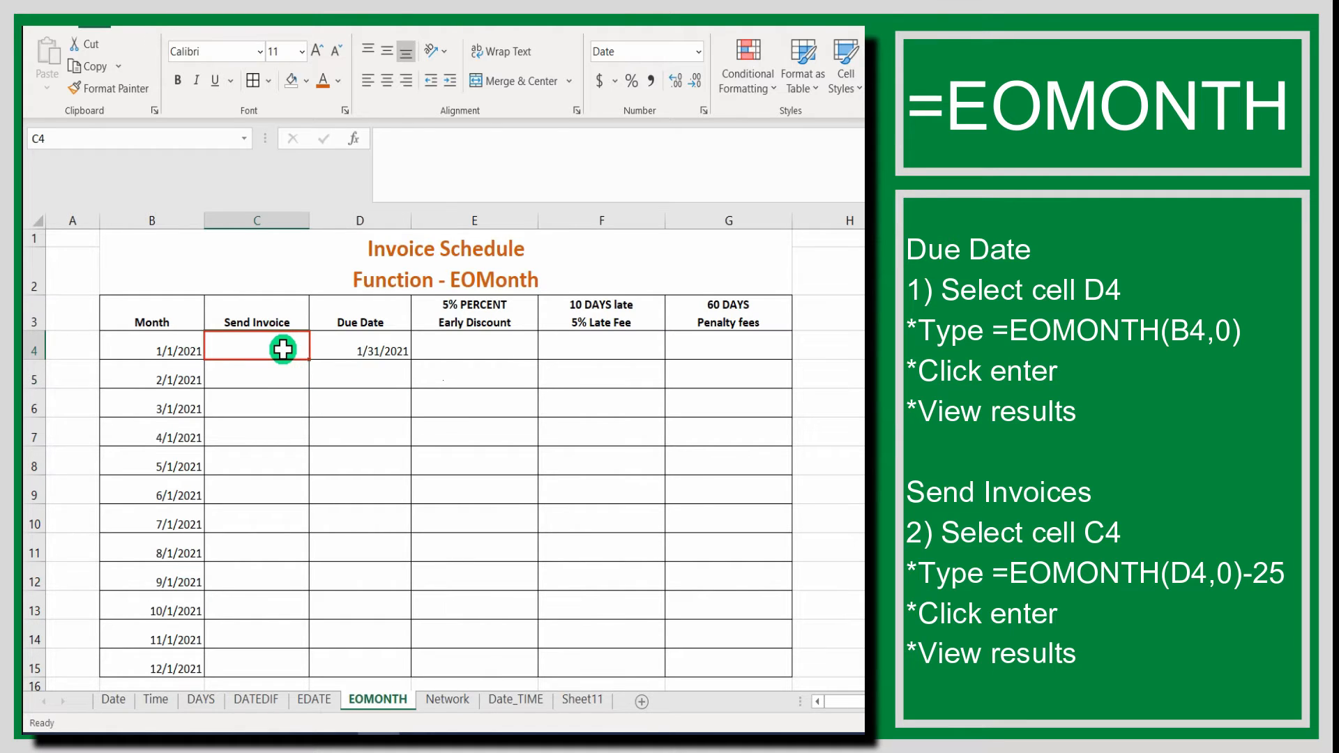
{"action": "double_click", "coordinate": [283, 349]}
{"action": "type", "text": "="}
{"action": "key", "text": "BackSpace"}
{"action": "type", "text": "="}
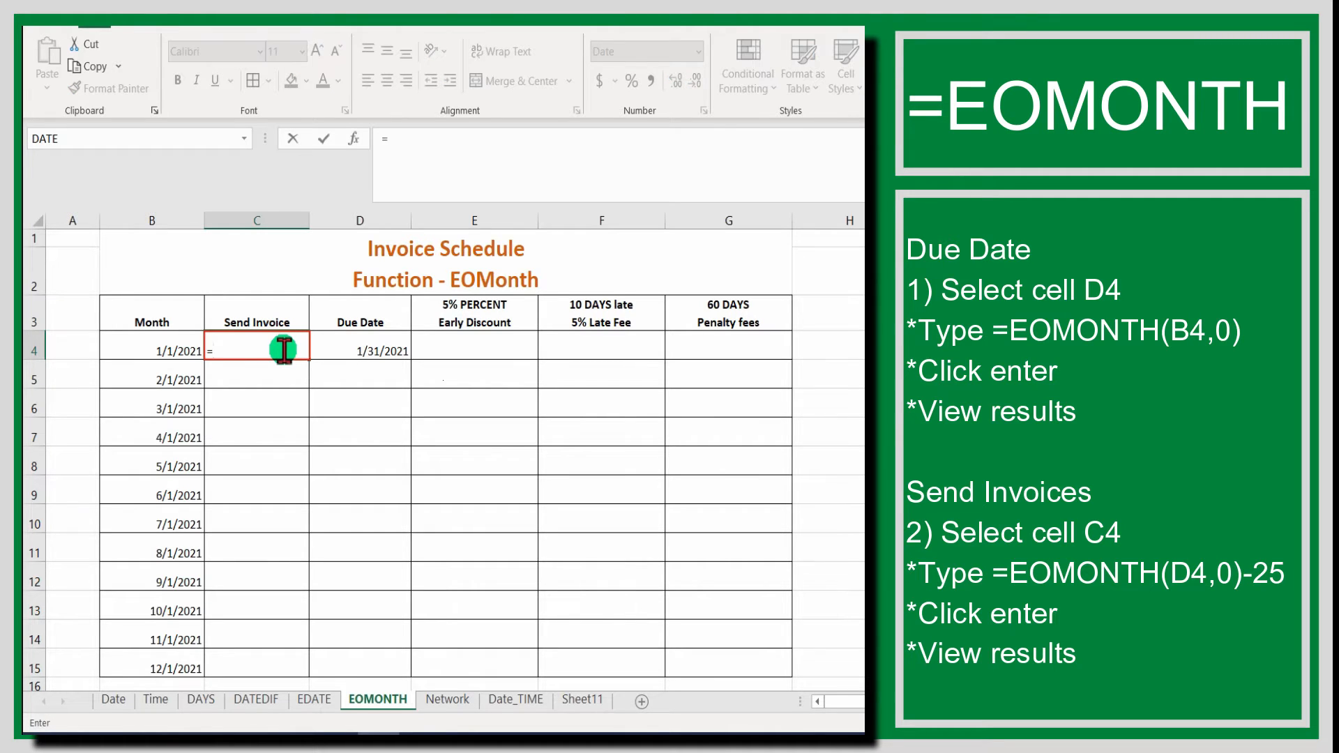
{"action": "type", "text": "EOMONTH"}
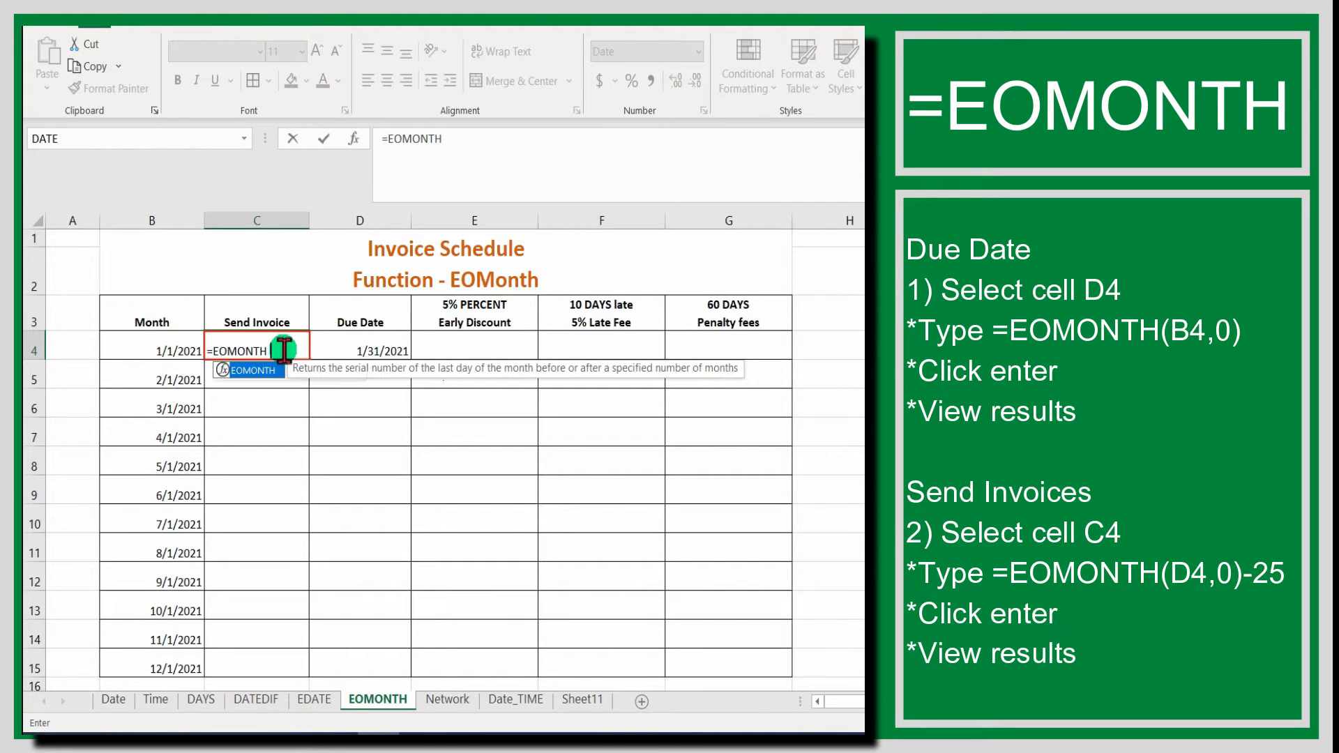
{"action": "type", "text": "("}
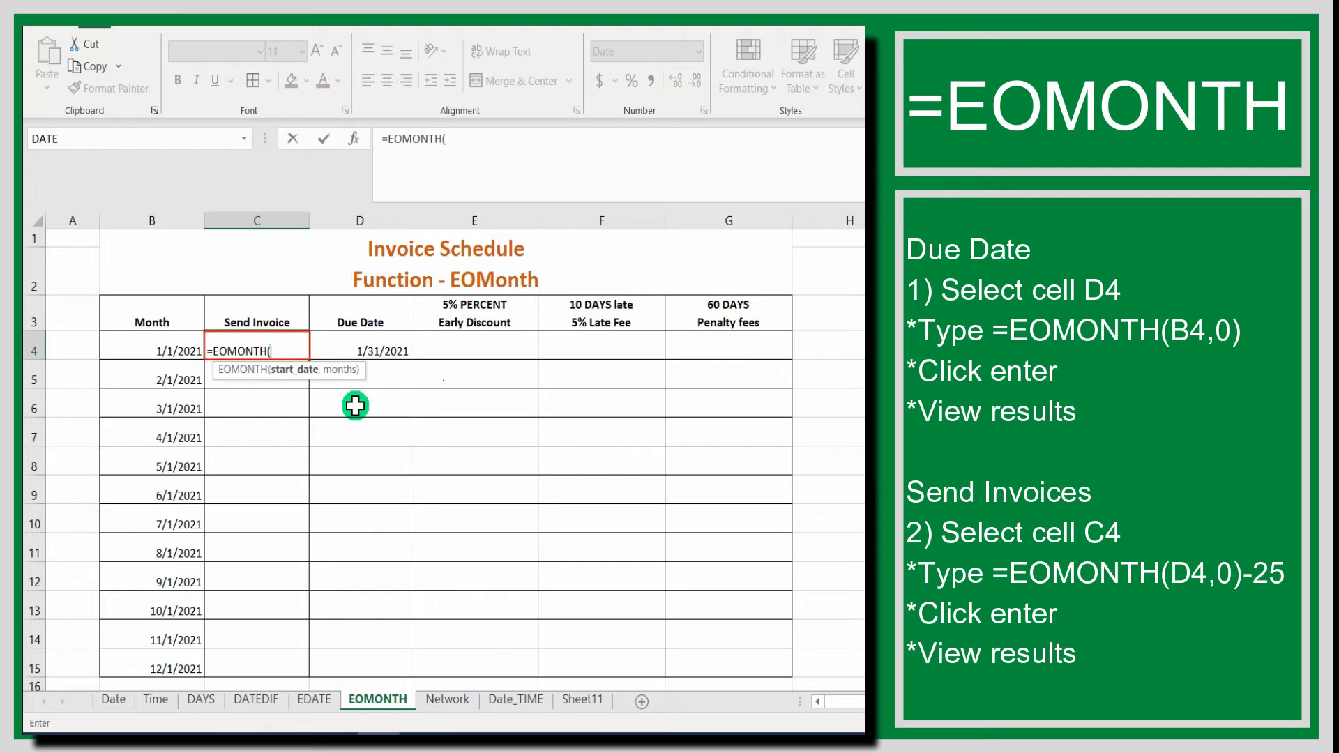
{"action": "left_click", "coordinate": [374, 349]}
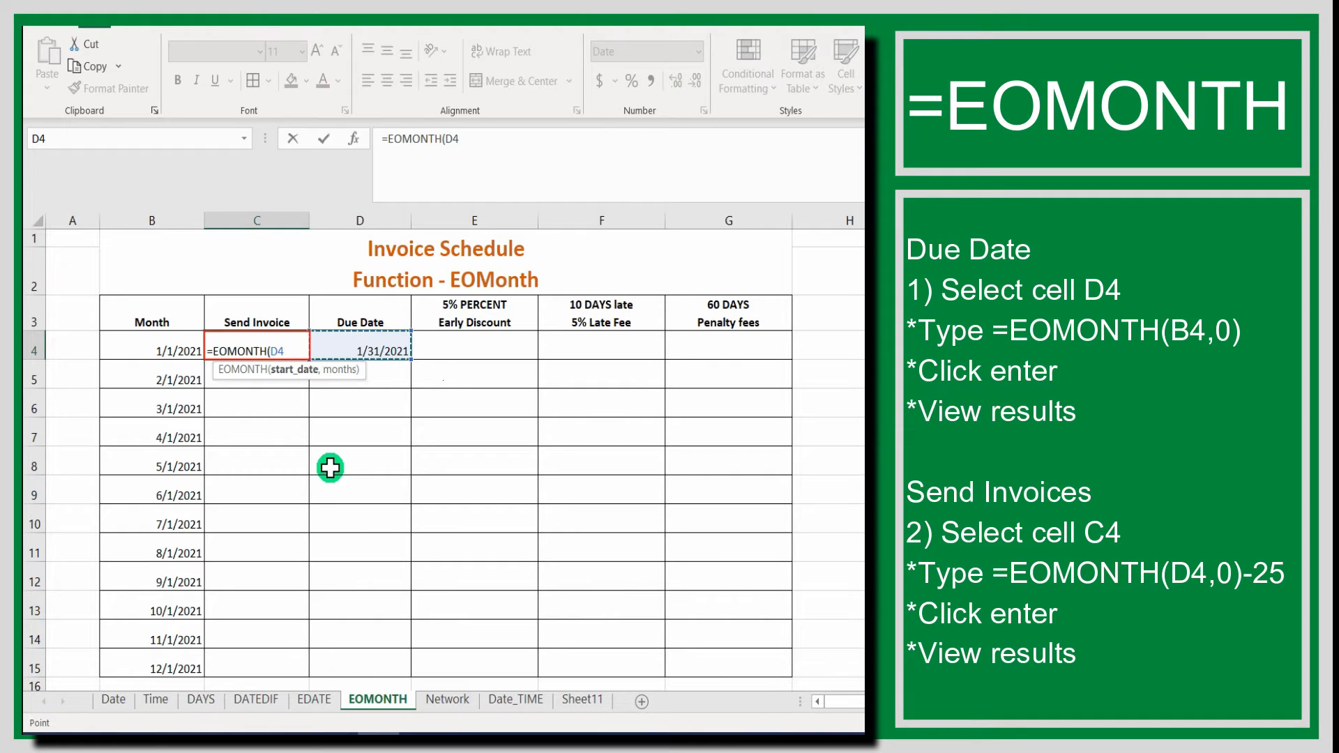
{"action": "type", "text": ",0"}
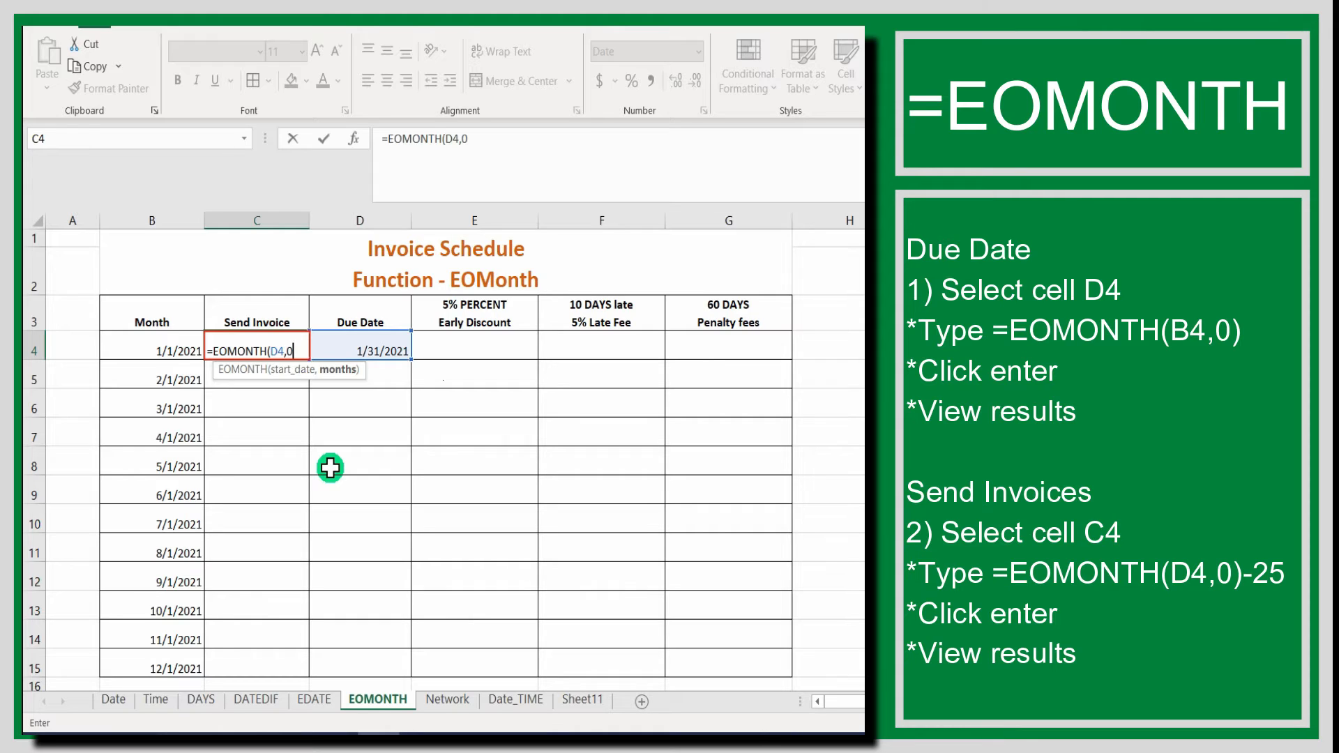
{"action": "type", "text": ")"}
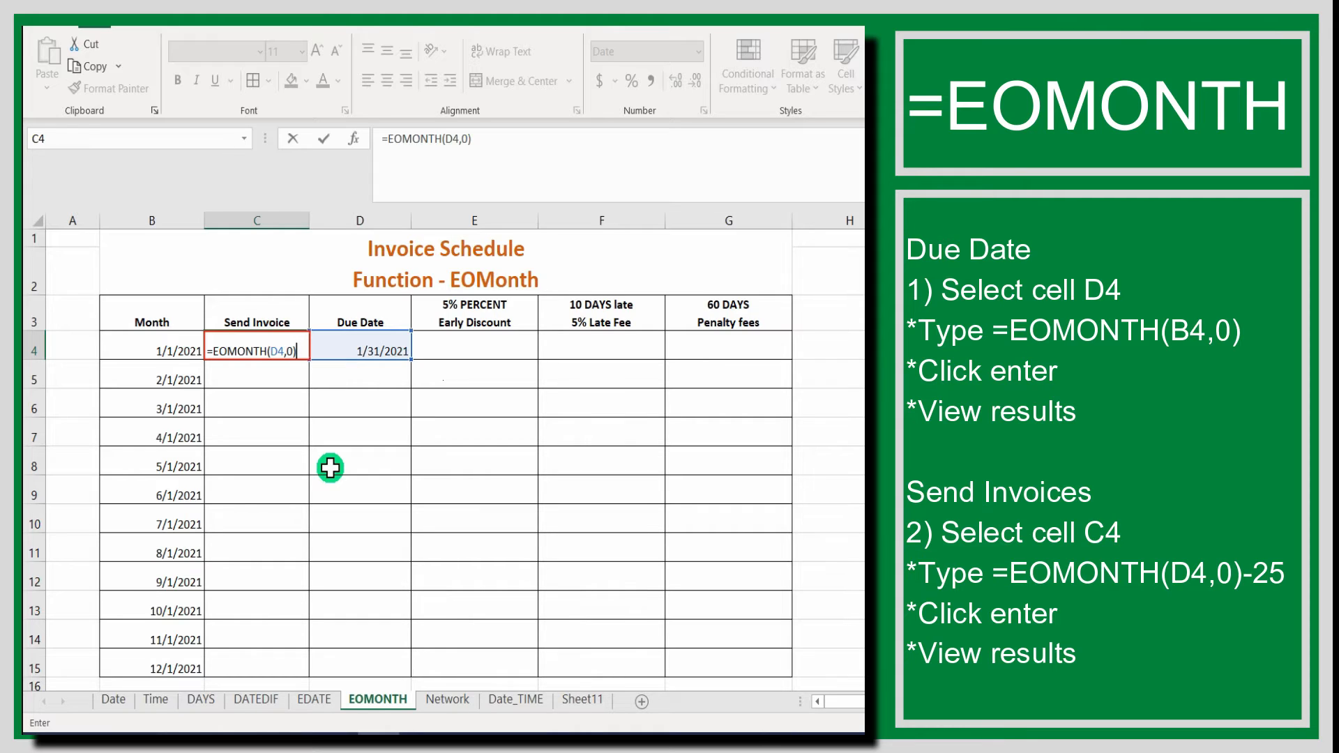
{"action": "type", "text": "-24"}
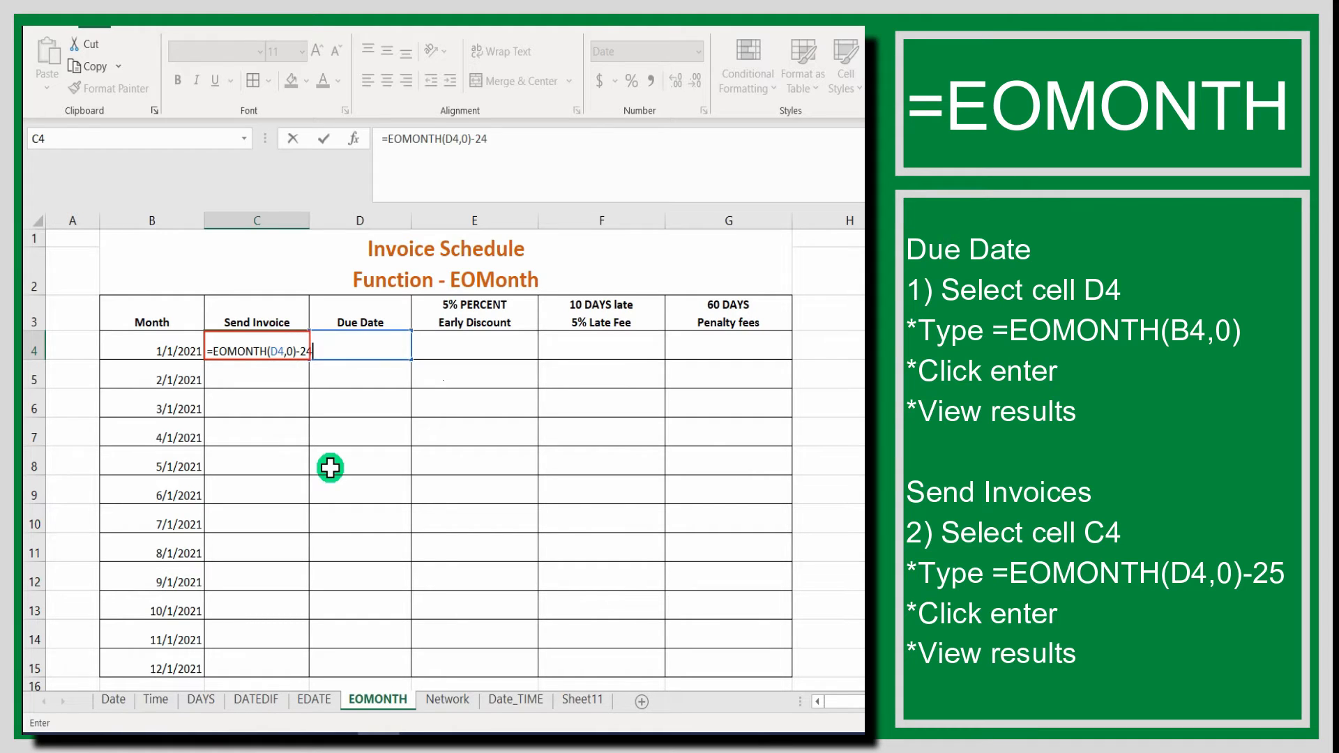
{"action": "type", "text": "5"}
{"action": "key", "text": "Return"}
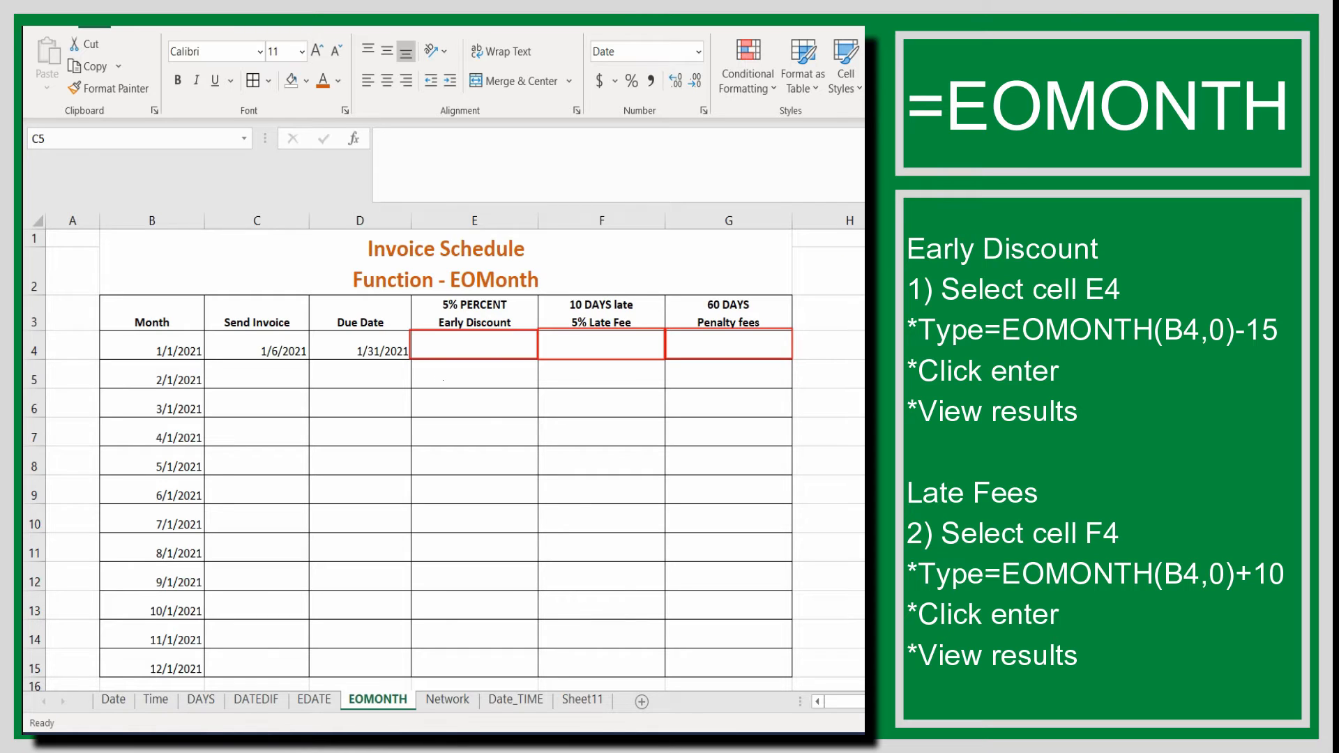
Enter the formula =EOMONTH(B4,0)-15 in cell E4 to calculate the January early discount date.
{"action": "left_click", "coordinate": [497, 344]}
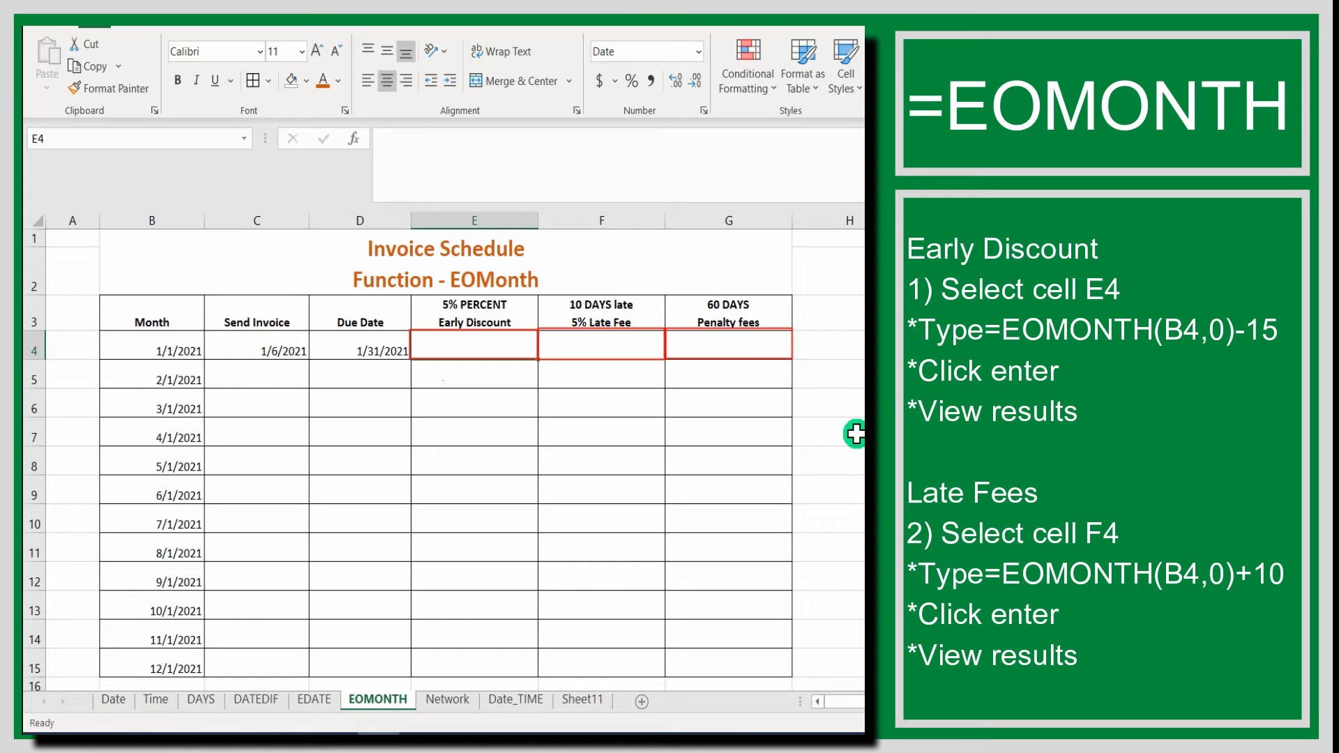
{"action": "type", "text": "=EOMONTH("}
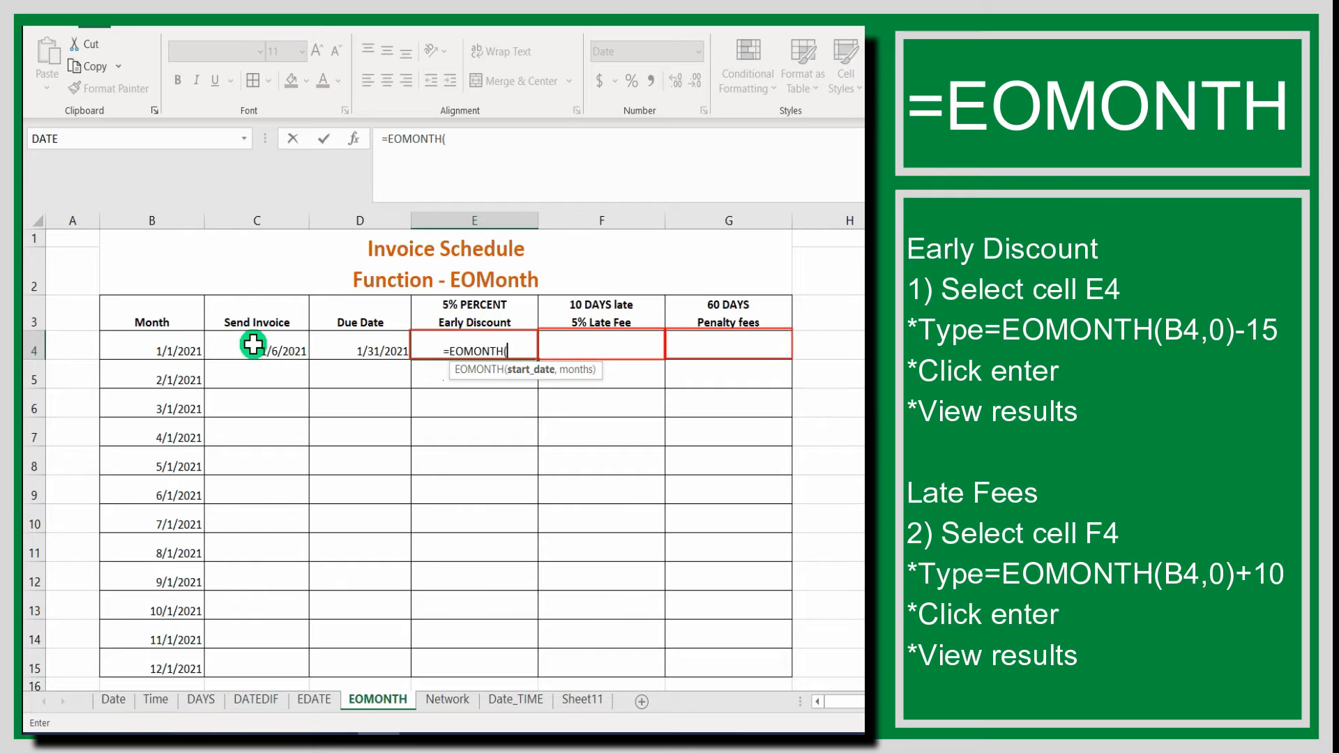
{"action": "left_click", "coordinate": [164, 345]}
{"action": "type", "text": ","}
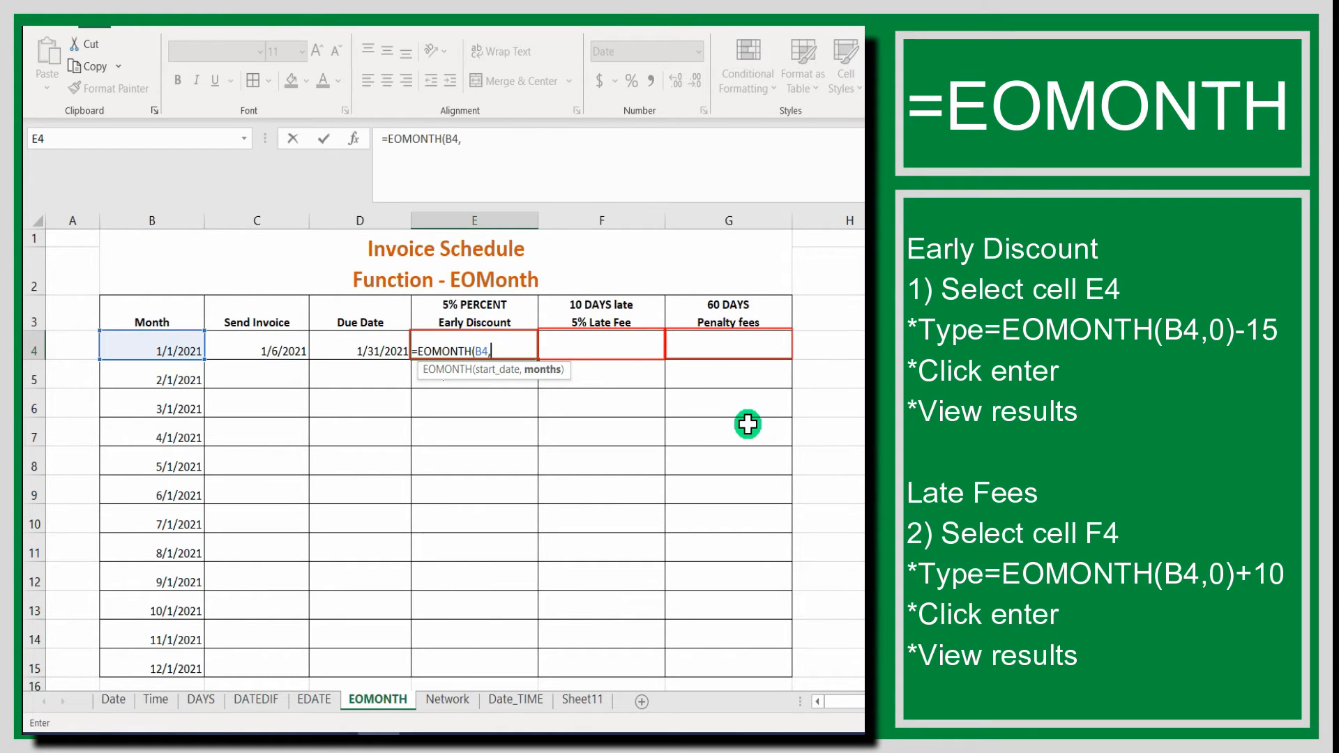
{"action": "type", "text": "0)"}
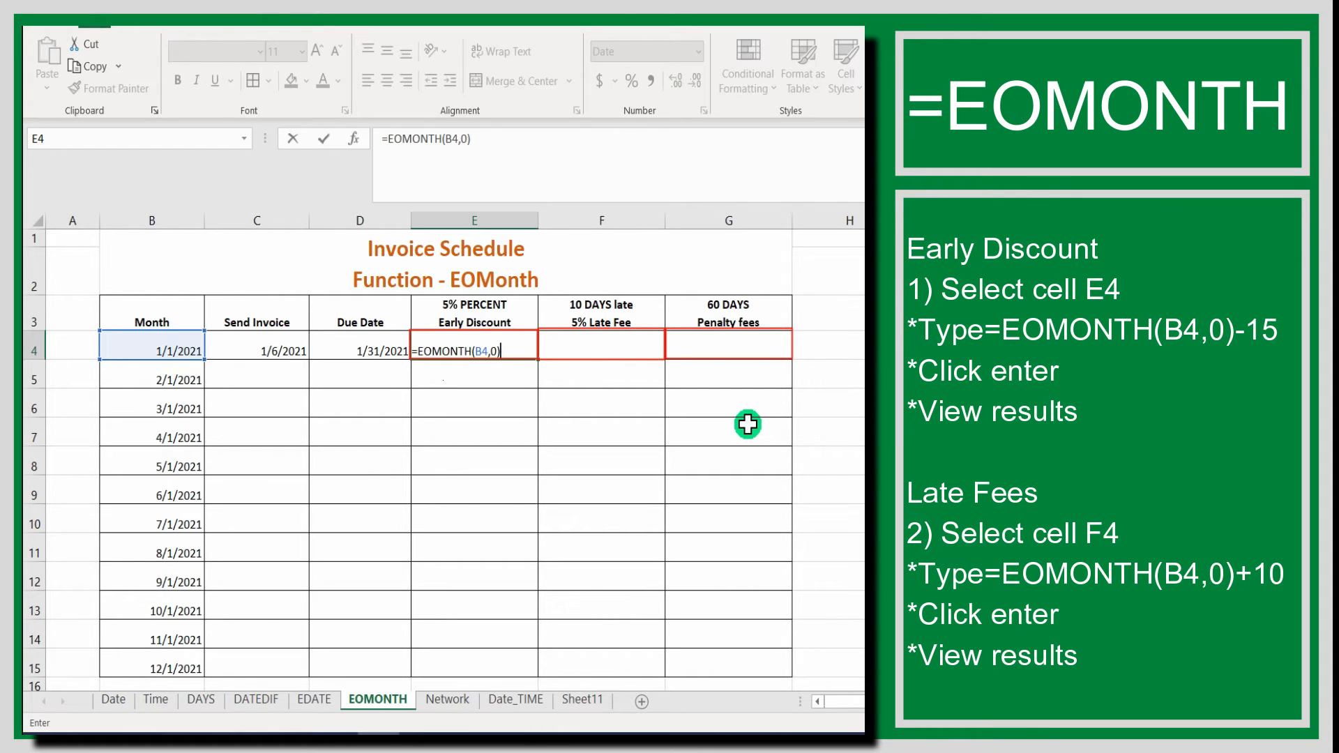
{"action": "type", "text": "-15"}
{"action": "key", "text": "Return"}
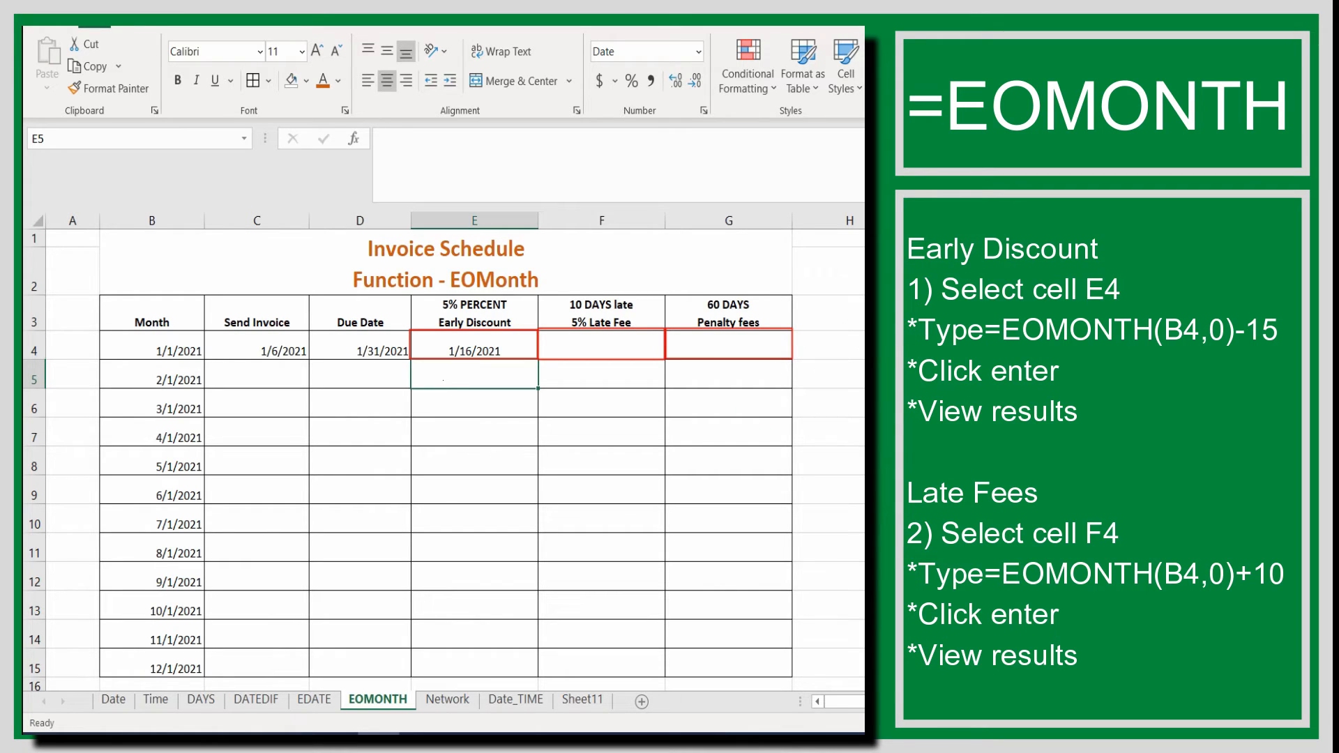
Enter the formula =EOMONTH(B4,0)+10 in cell F4 to calculate the January late fee date.
{"action": "left_click", "coordinate": [616, 351]}
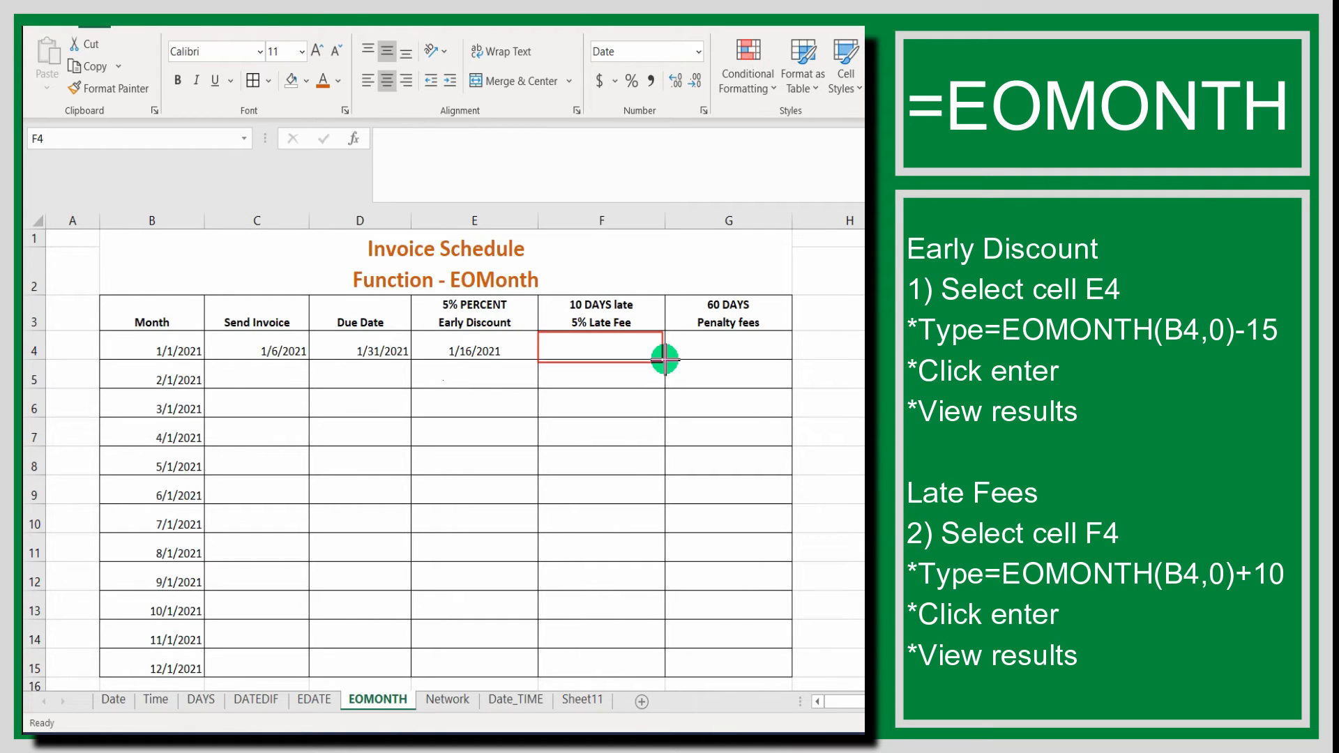
{"action": "left_click", "coordinate": [591, 347]}
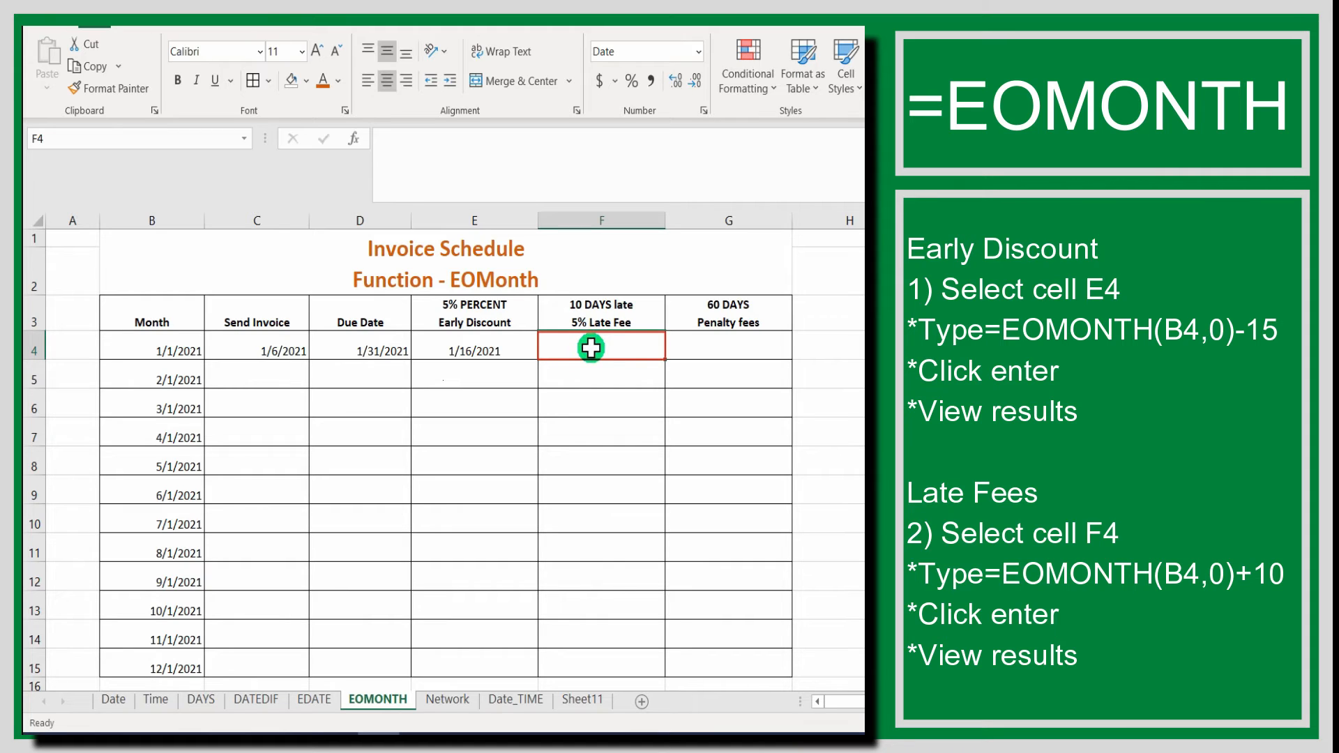
{"action": "type", "text": "="}
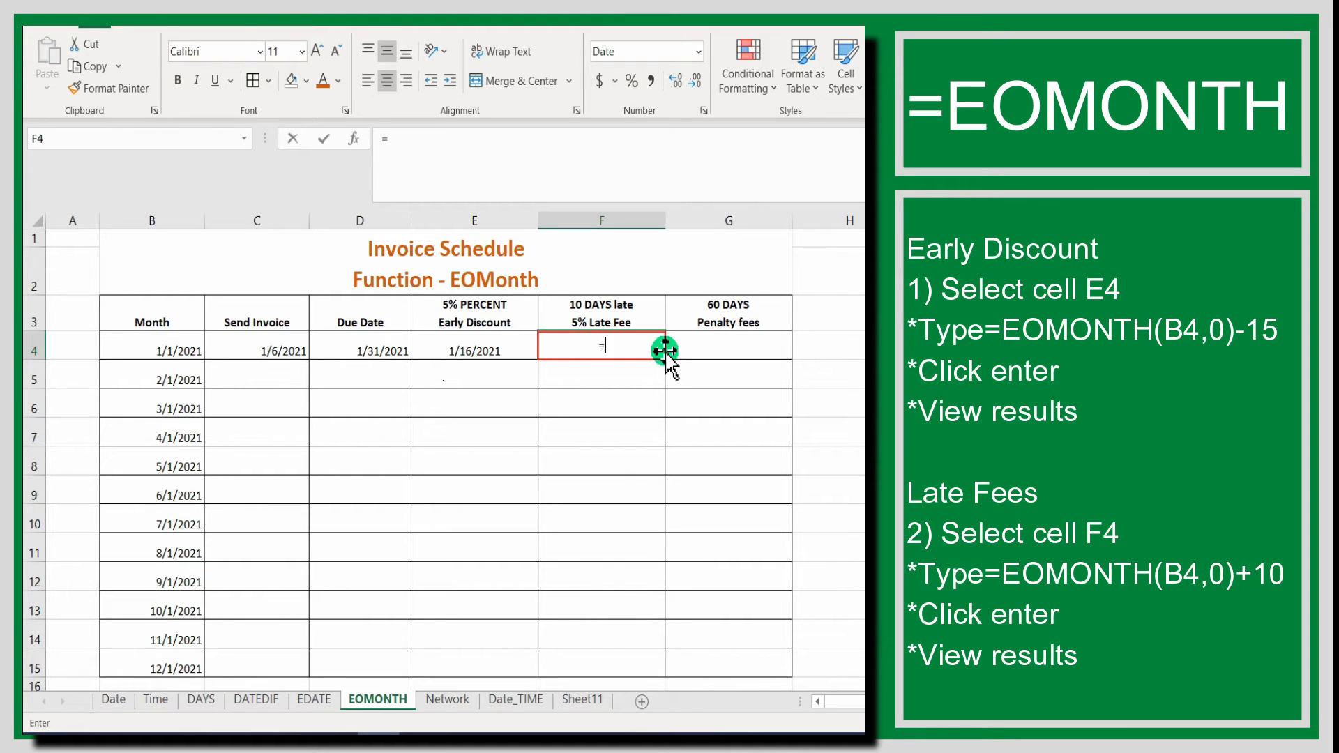
{"action": "type", "text": "EOMONTH"}
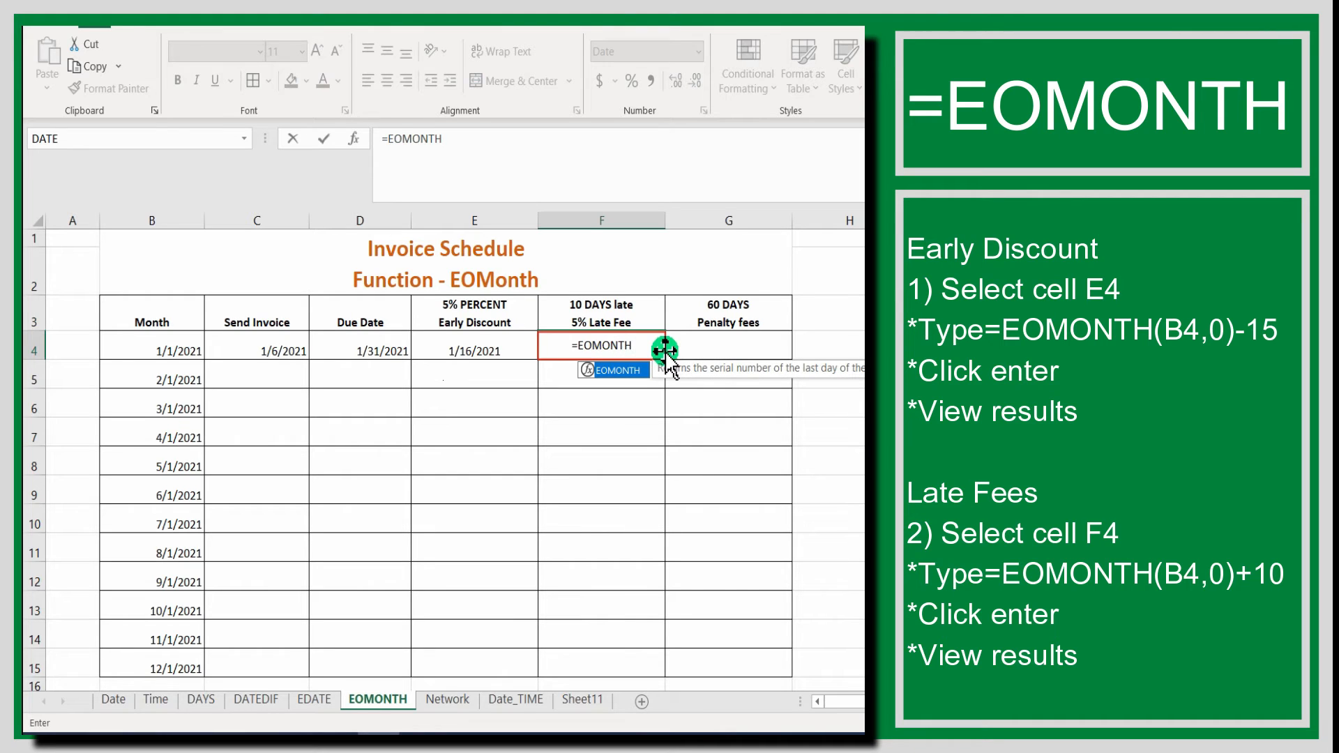
{"action": "type", "text": "("}
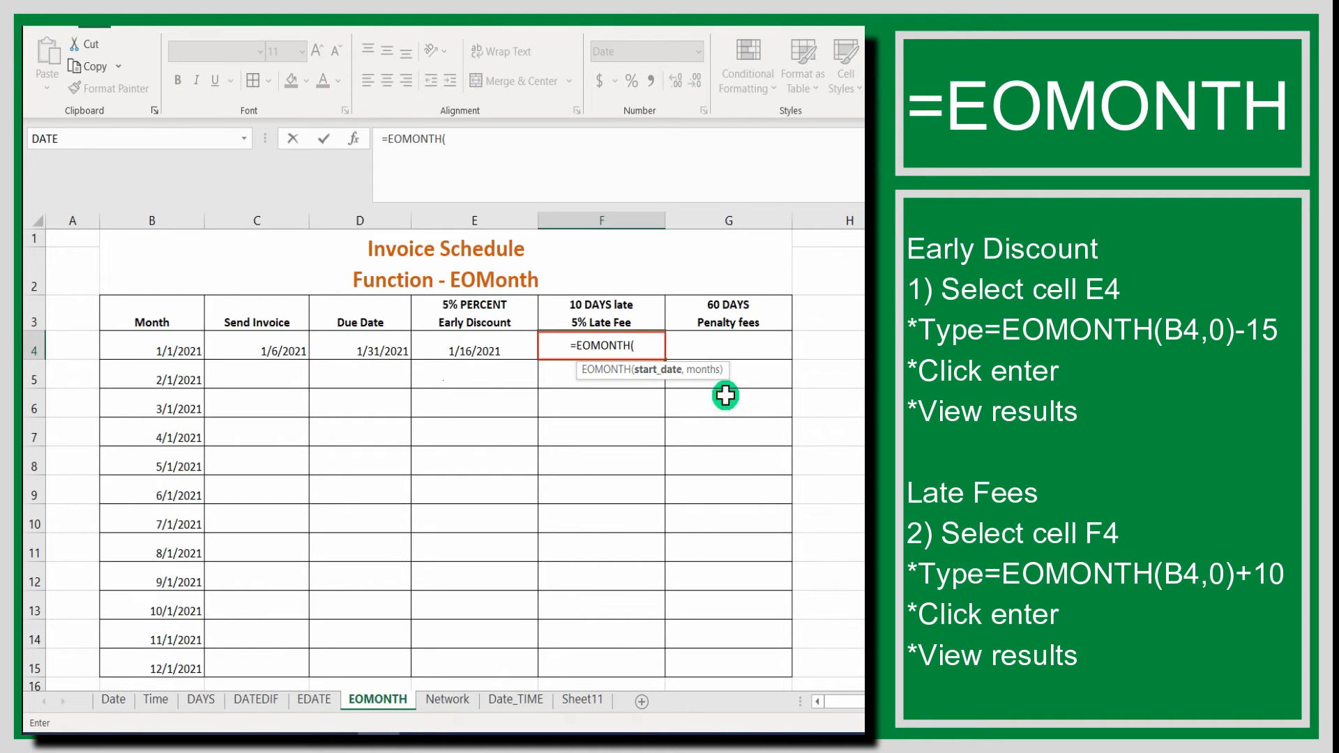
{"action": "left_click", "coordinate": [196, 351]}
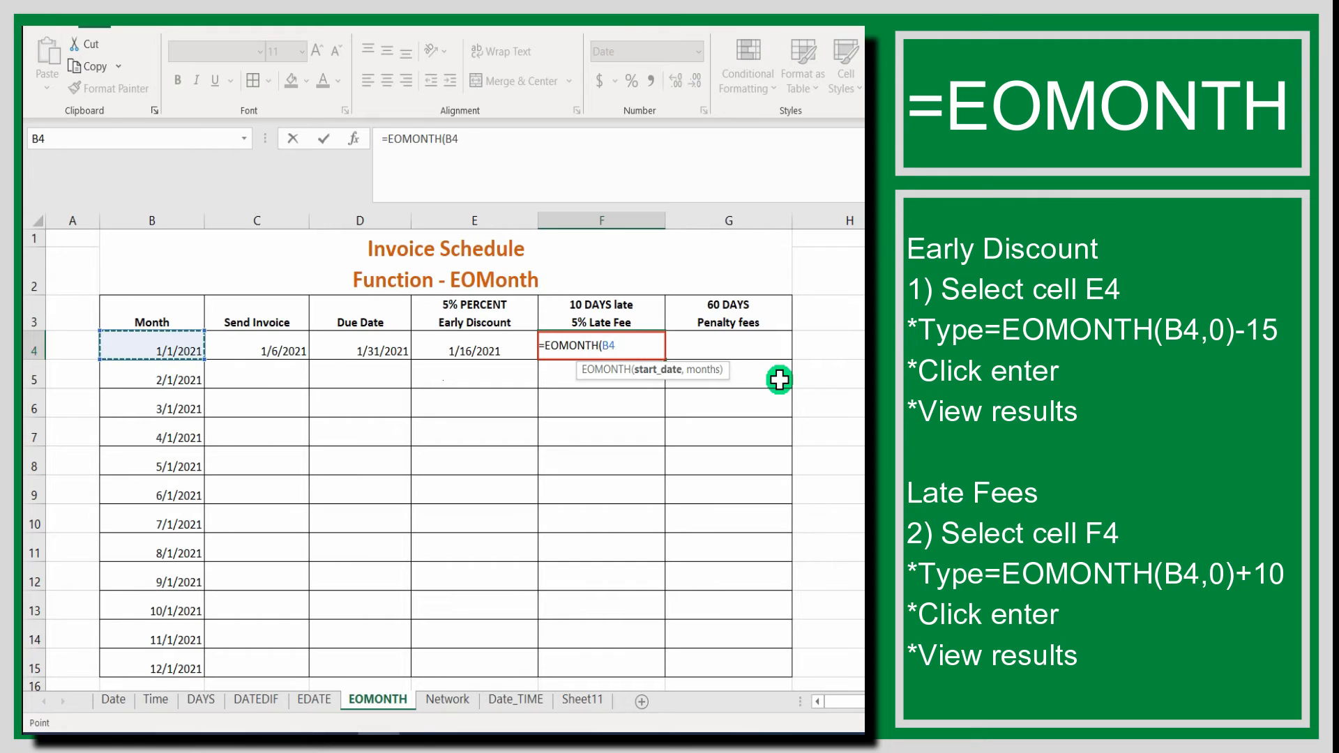
{"action": "type", "text": ",0"}
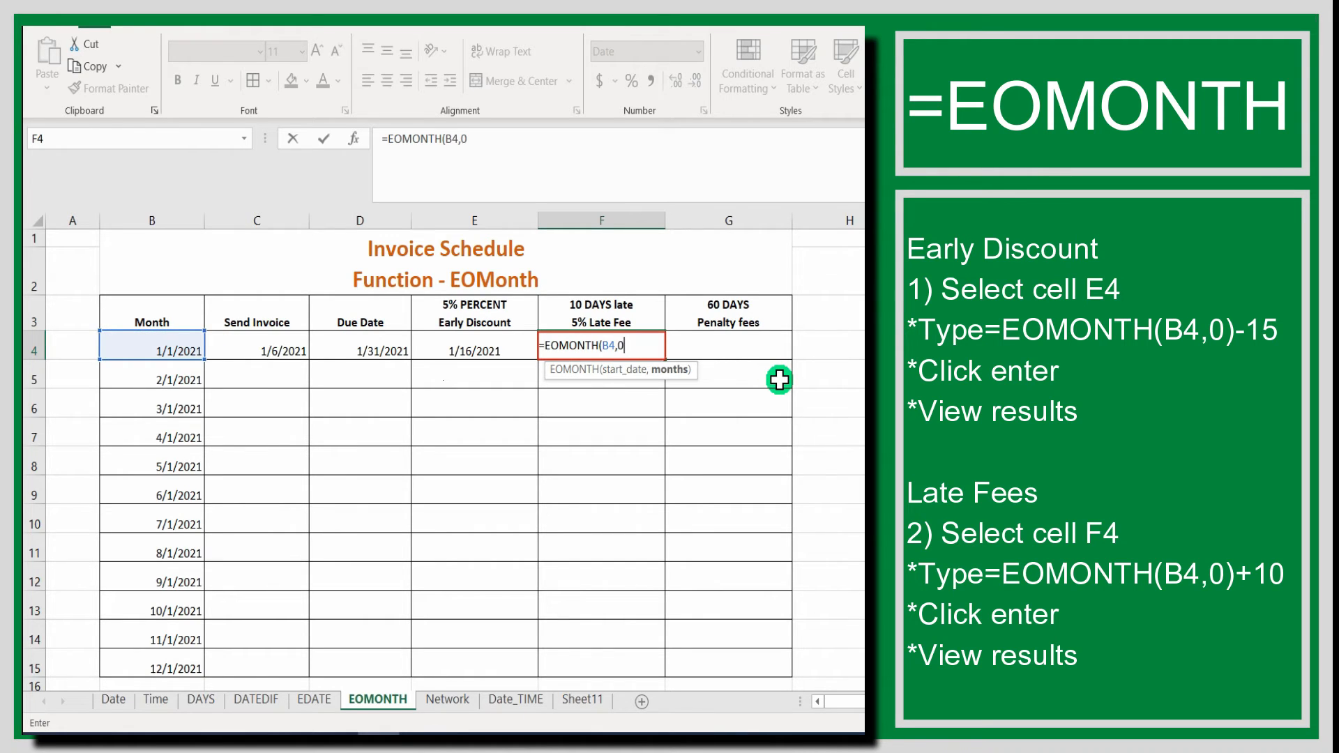
{"action": "type", "text": ")="}
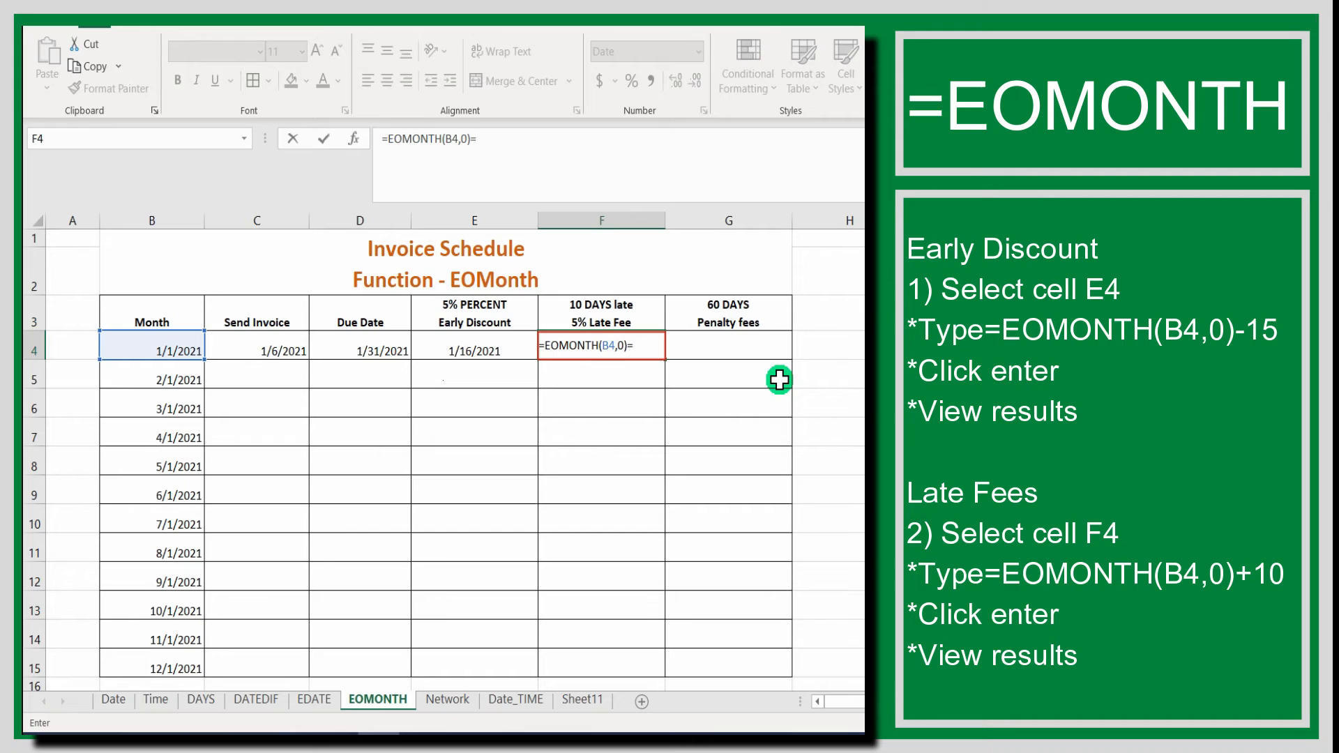
{"action": "key", "text": "BackSpace"}
{"action": "type", "text": "10"}
{"action": "key", "text": "Return"}
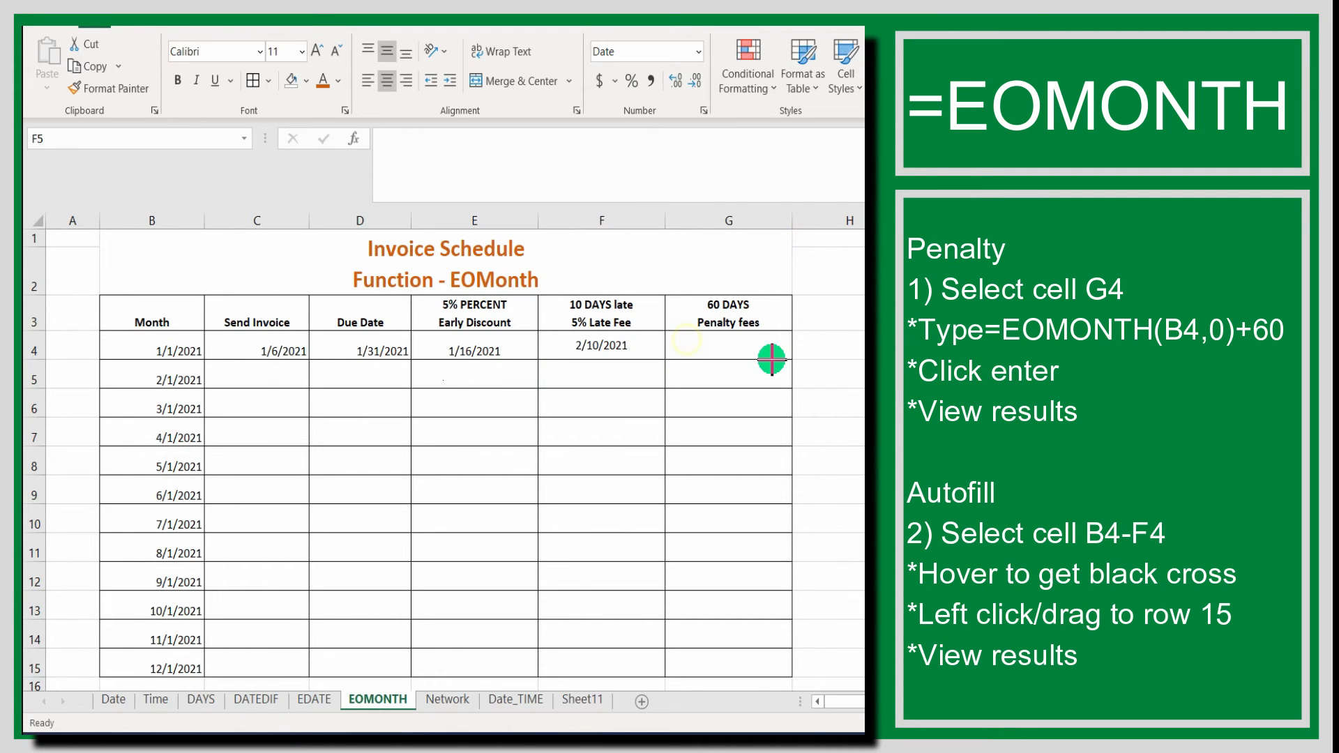
Enter the formula =EOMONTH(B4,0)+60 in cell G4 to calculate the January penalty fee date.
{"action": "left_click", "coordinate": [725, 344]}
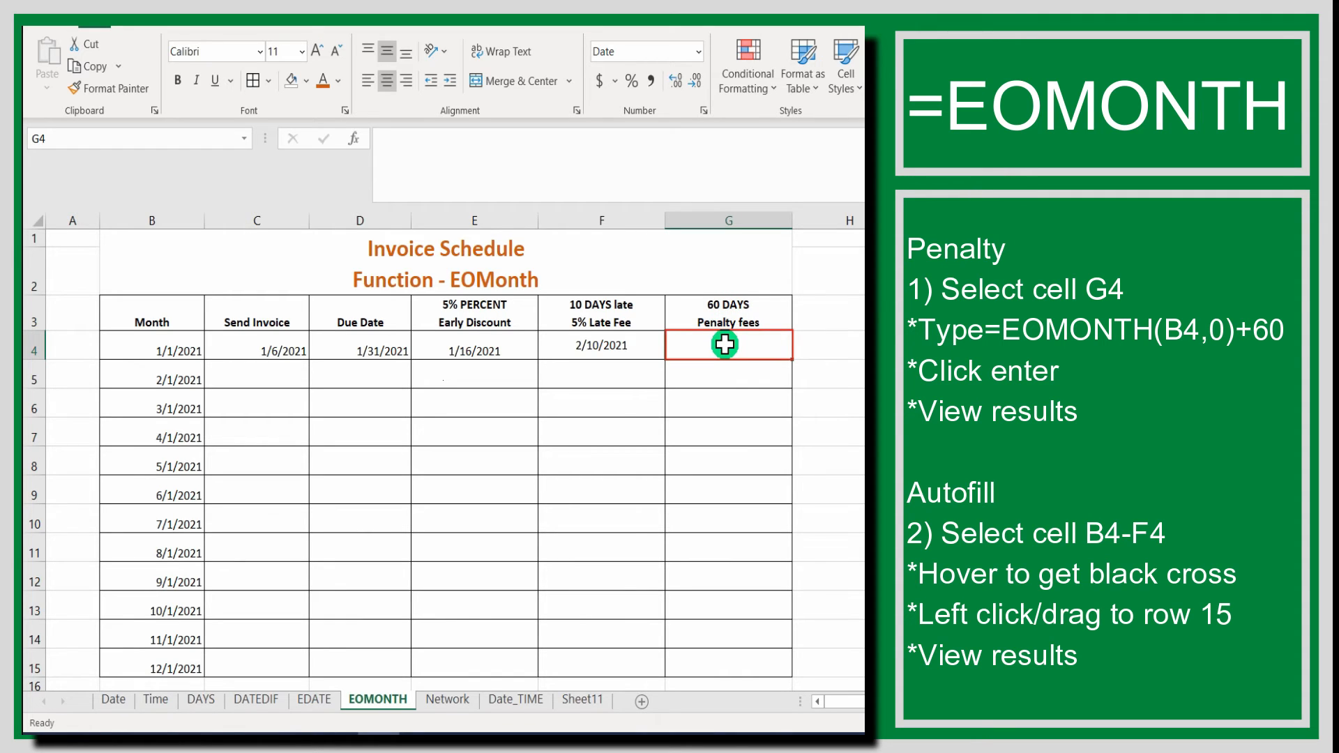
{"action": "type", "text": "=EOM"}
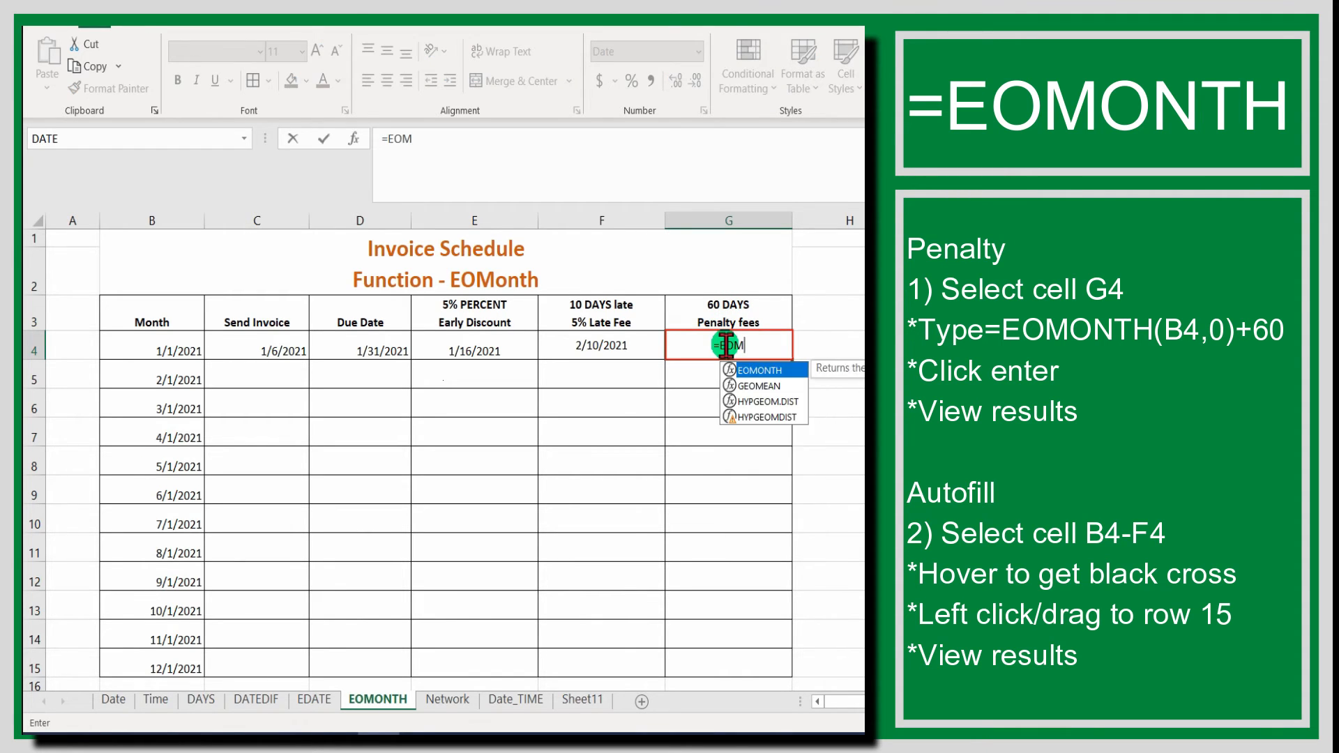
{"action": "type", "text": "ONTH"}
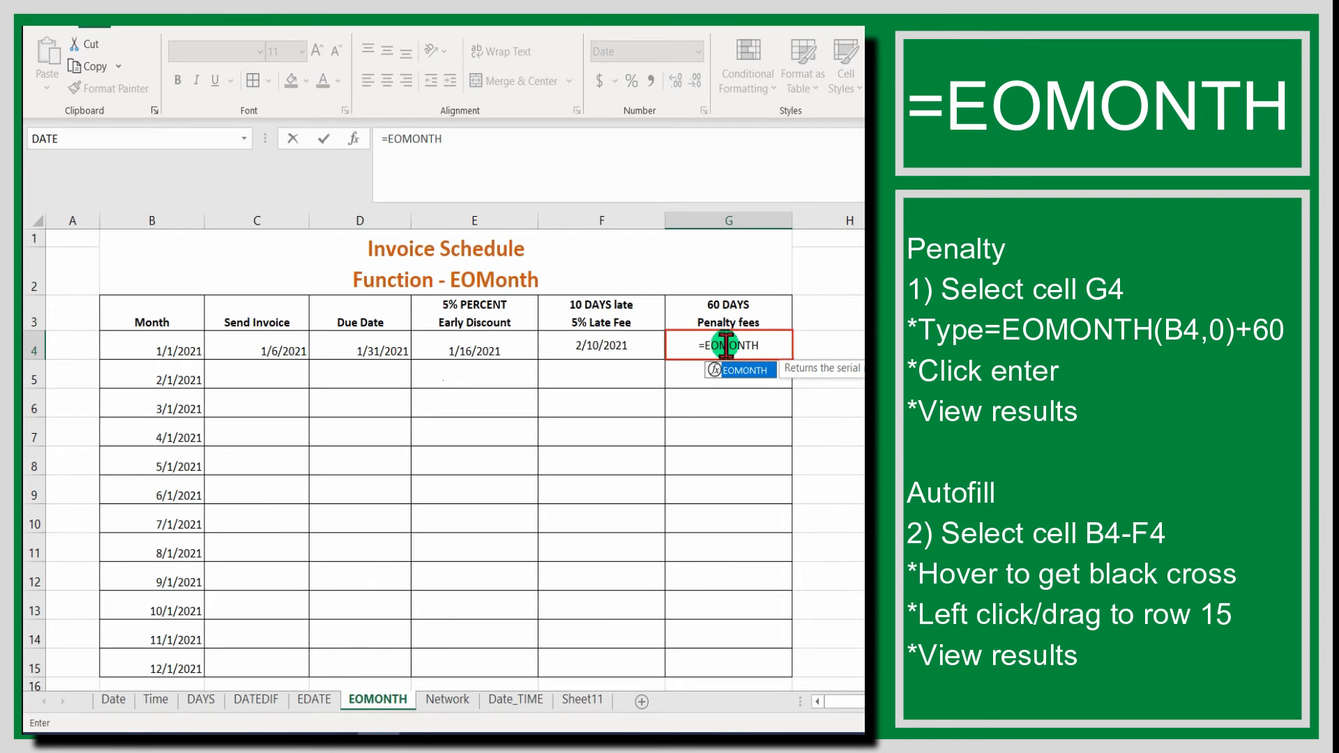
{"action": "type", "text": "("}
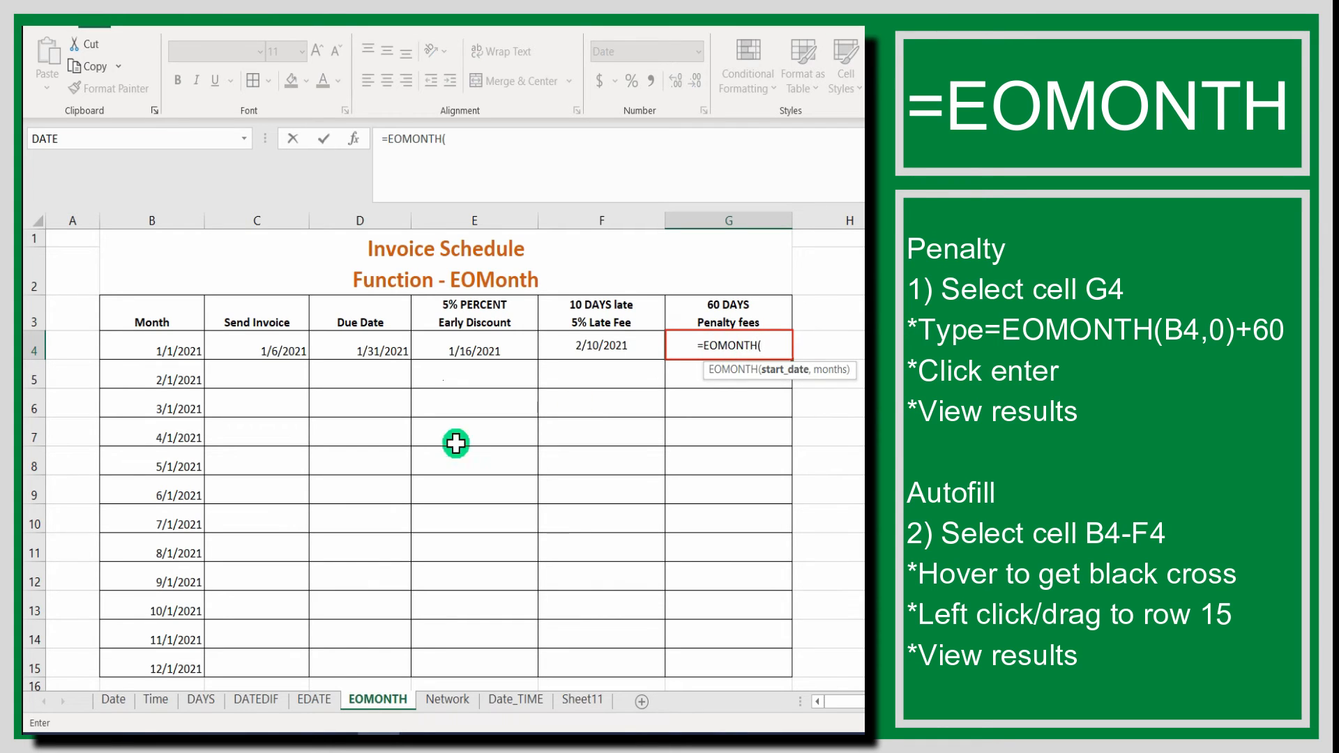
{"action": "left_click", "coordinate": [170, 349]}
{"action": "type", "text": ",0"}
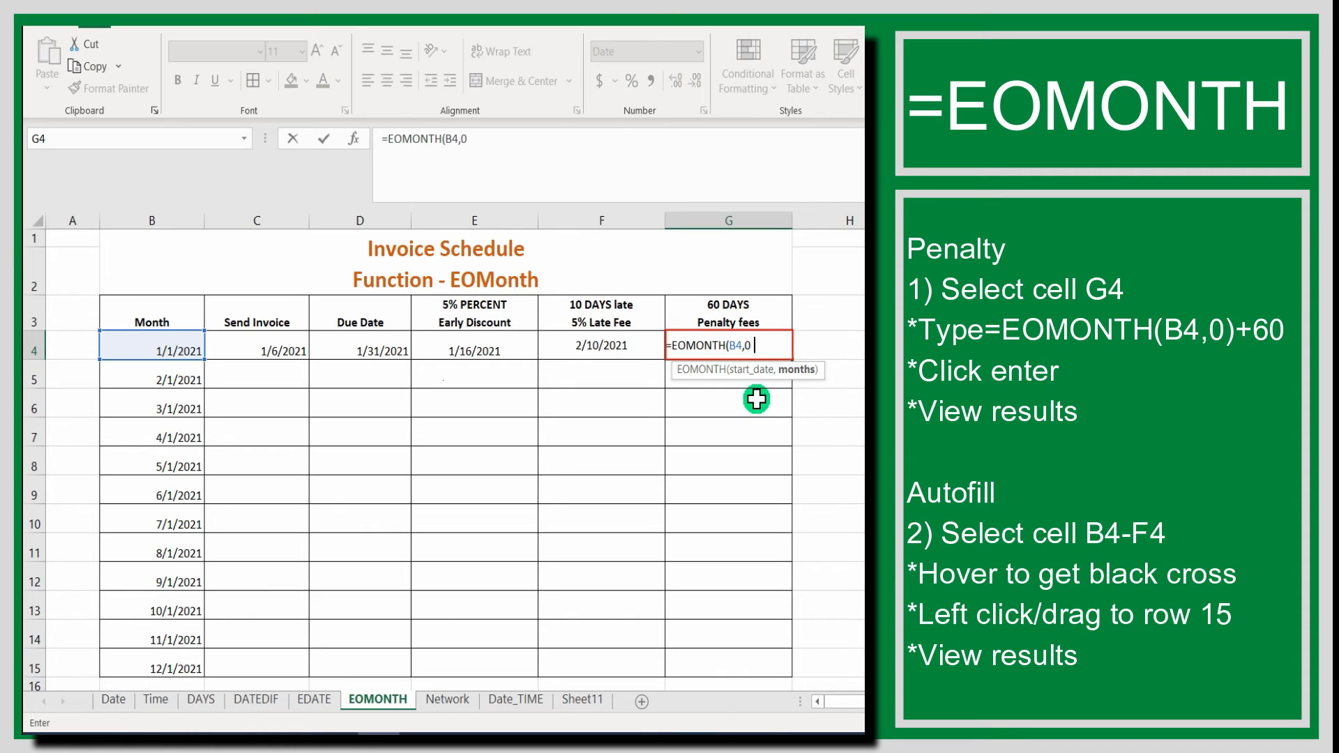
{"action": "type", "text": ")="}
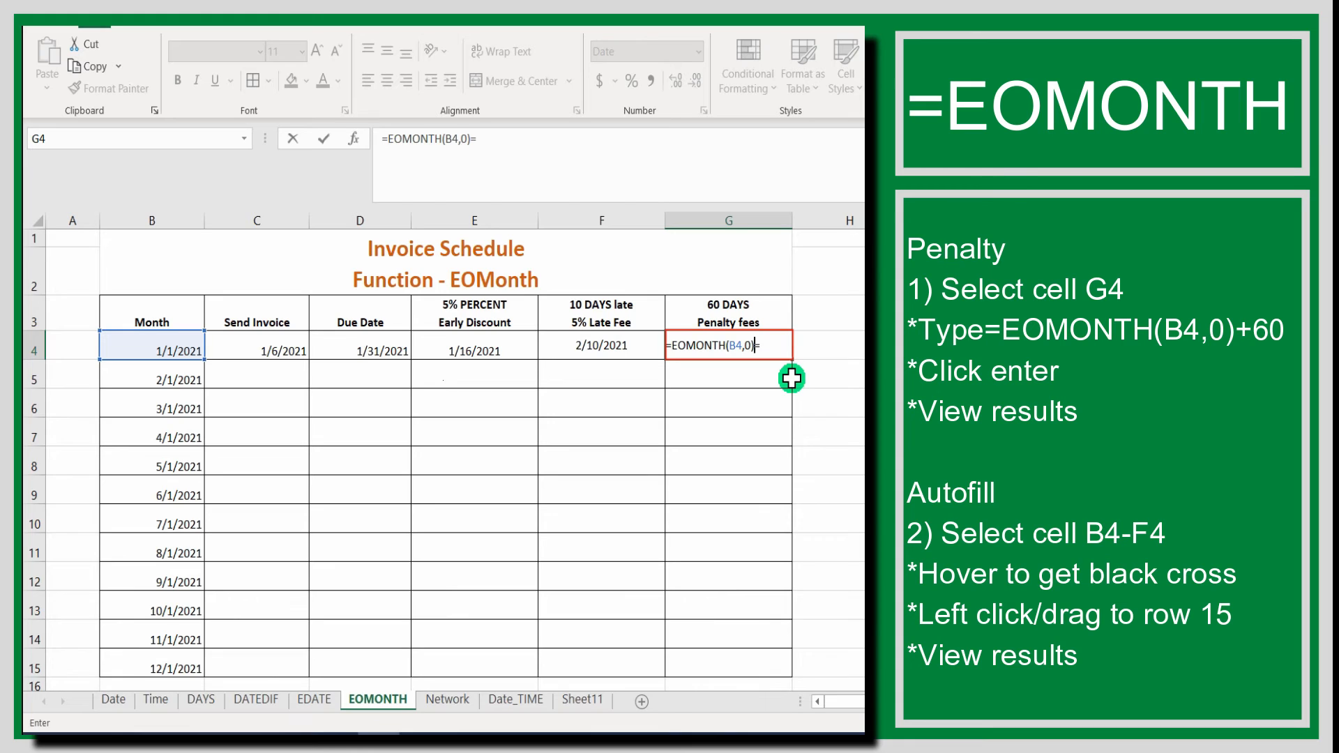
{"action": "type", "text": "+60"}
{"action": "key", "text": "Return"}
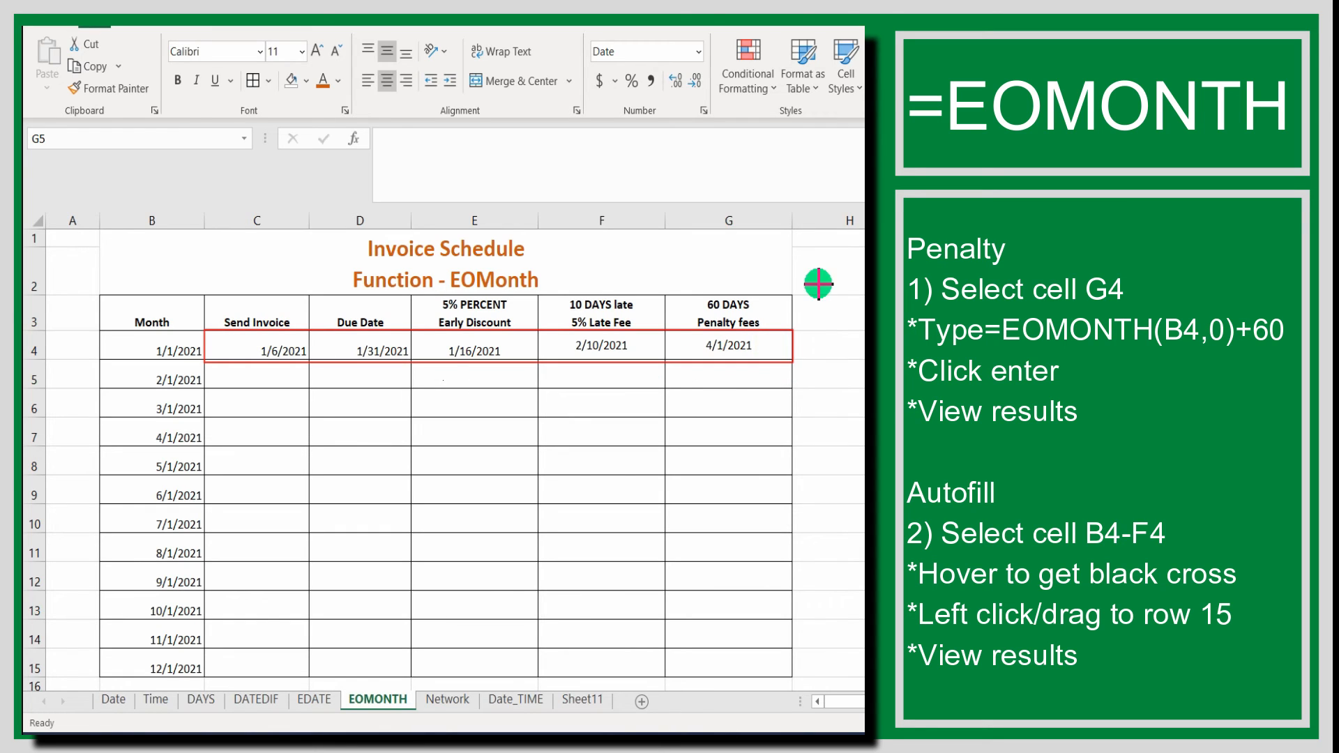
Fill the January formulas in C4:G4 down through row 15 for the remaining months.
{"action": "left_click", "coordinate": [223, 342]}
{"action": "left_click_drag", "start_coordinate": [222, 343], "coordinate": [793, 357]}
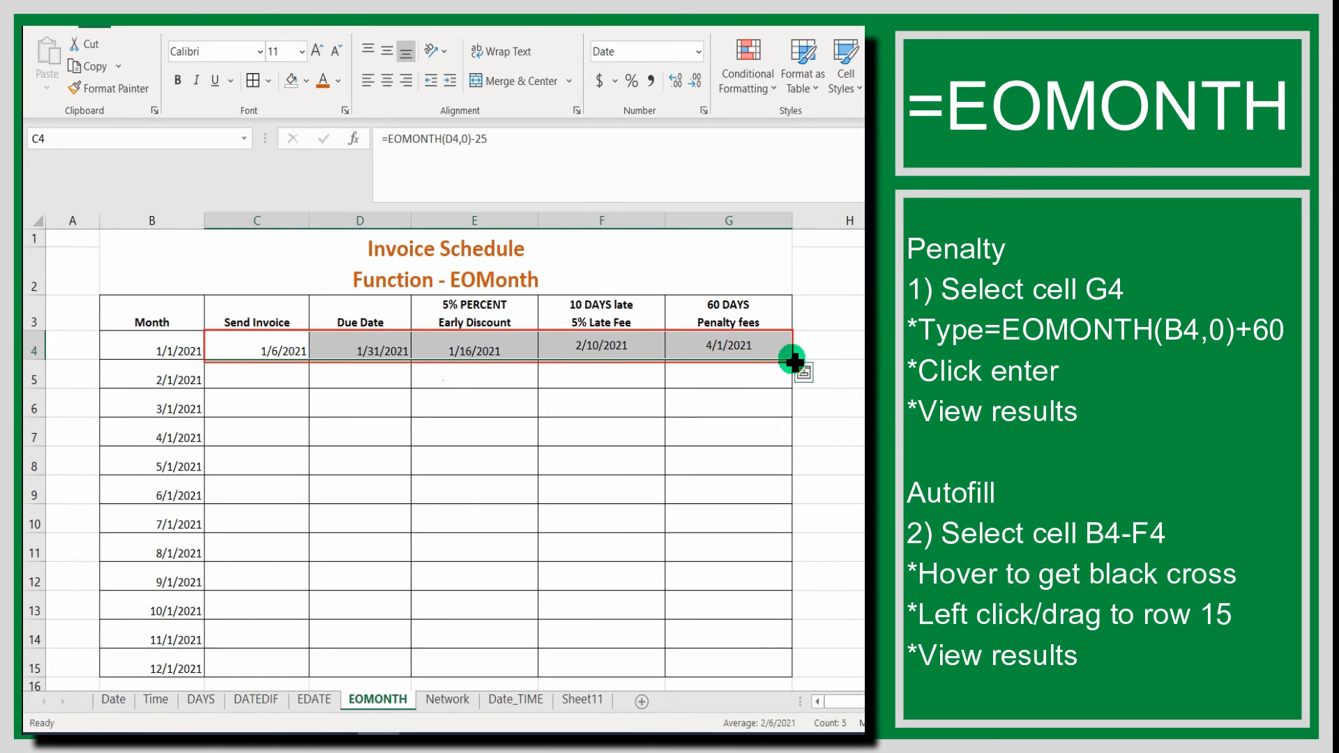
{"action": "left_click_drag", "start_coordinate": [792, 360], "coordinate": [783, 681]}
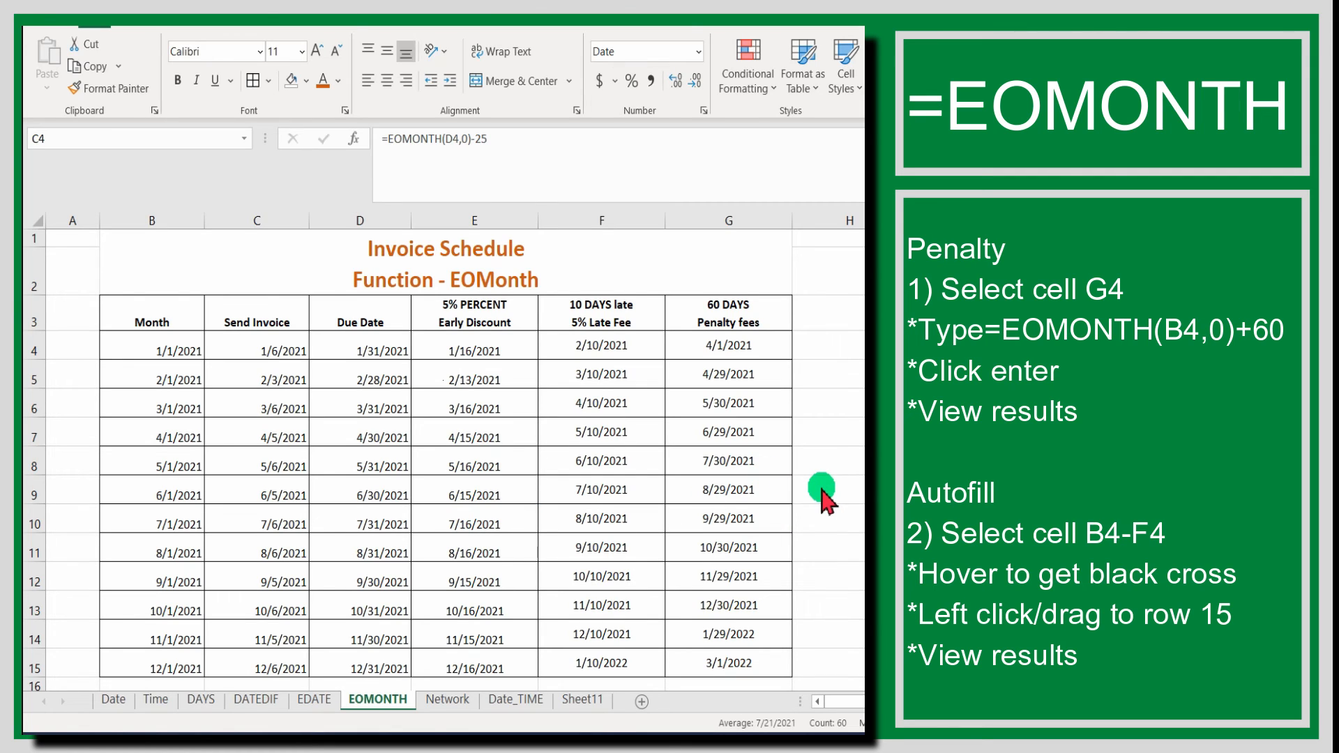
Review the calculated invoice dates in the June, October and December rows.
{"action": "left_click_drag", "start_coordinate": [145, 493], "coordinate": [754, 484]}
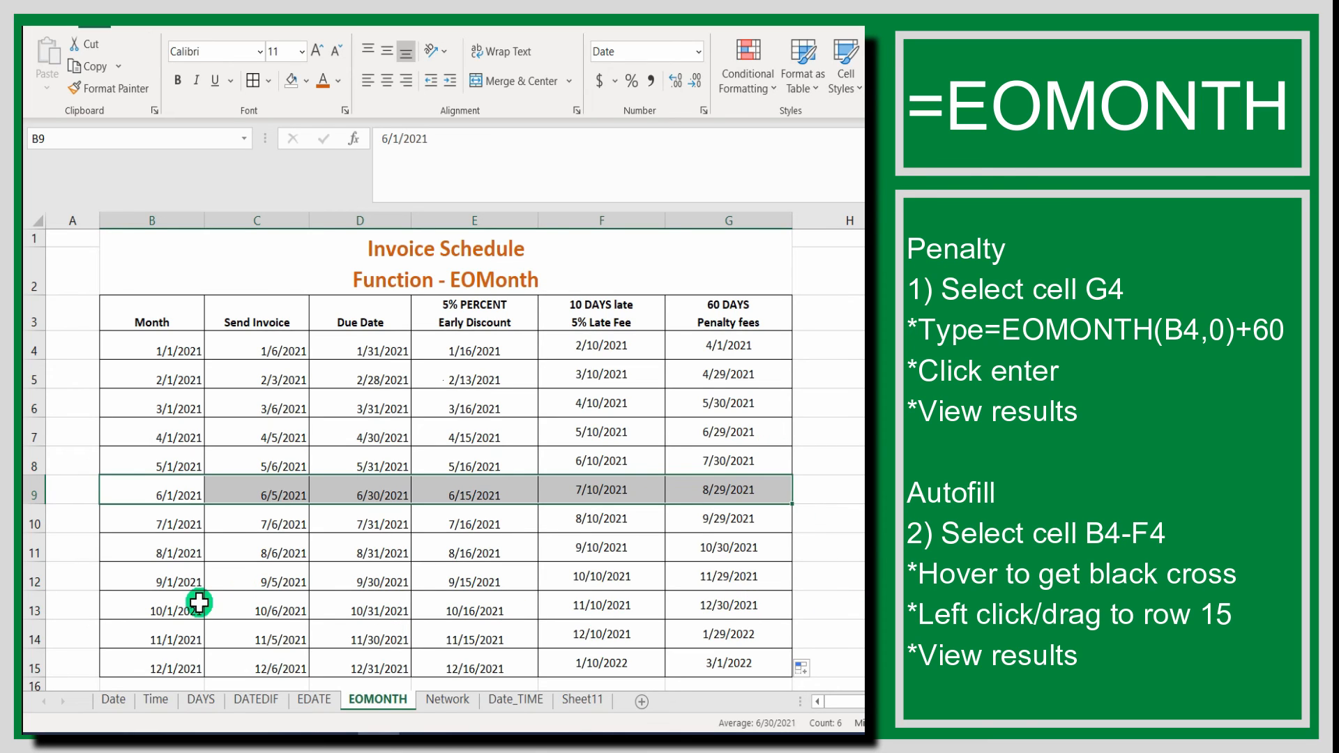
{"action": "left_click_drag", "start_coordinate": [176, 610], "coordinate": [779, 611]}
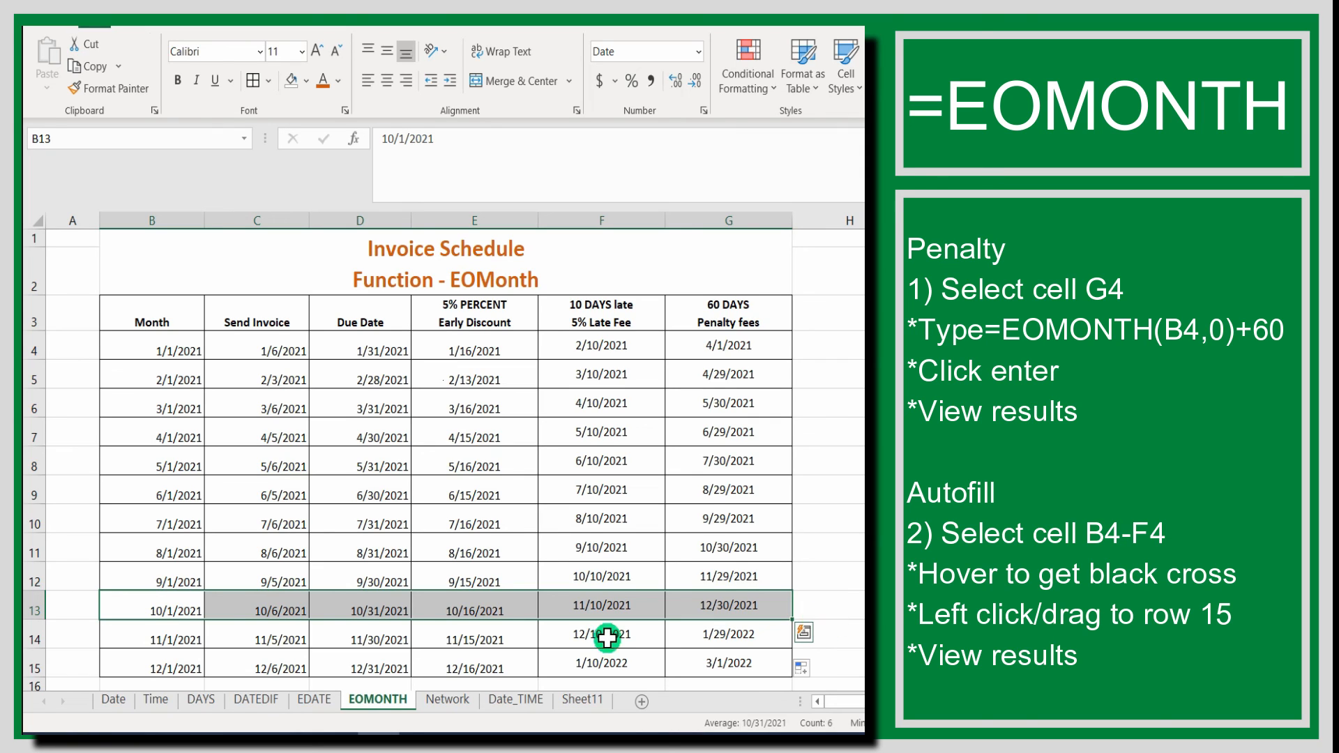
{"action": "left_click", "coordinate": [136, 664]}
{"action": "left_click_drag", "start_coordinate": [356, 635], "coordinate": [739, 663]}
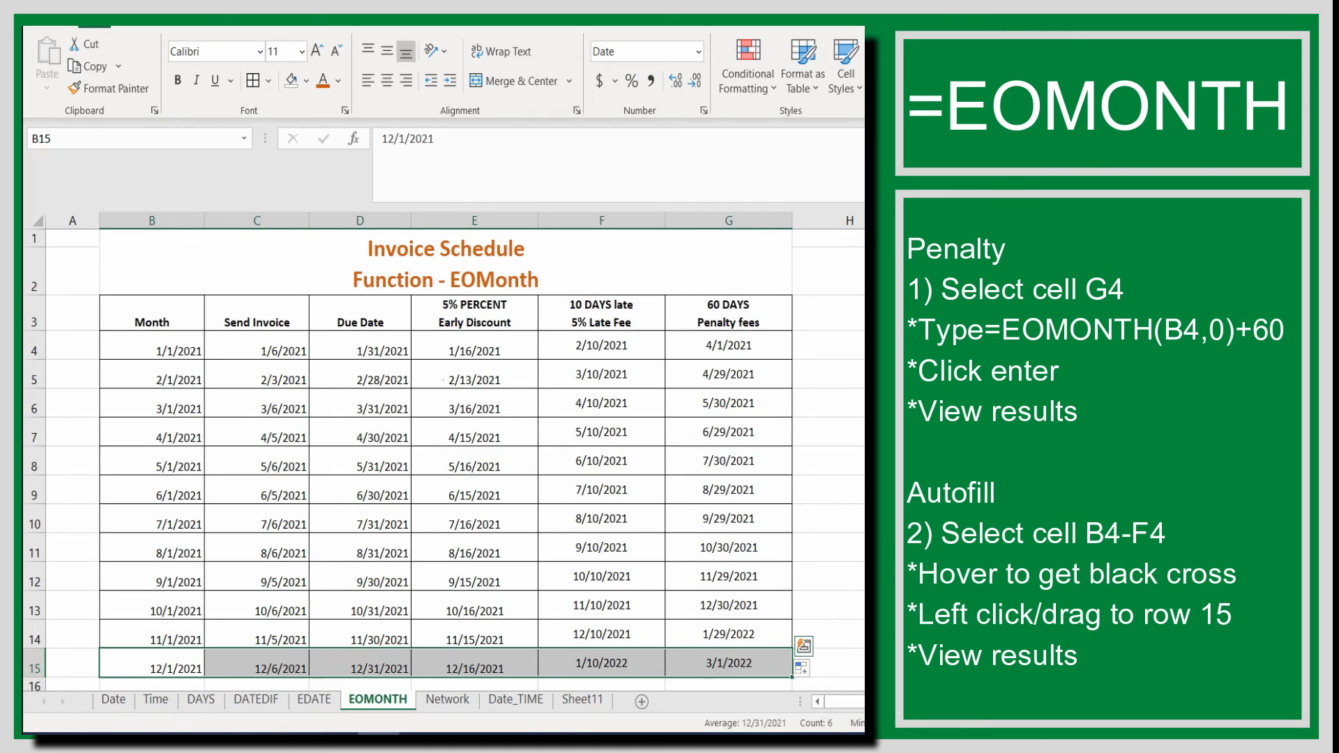
{"action": "left_click", "coordinate": [845, 549]}
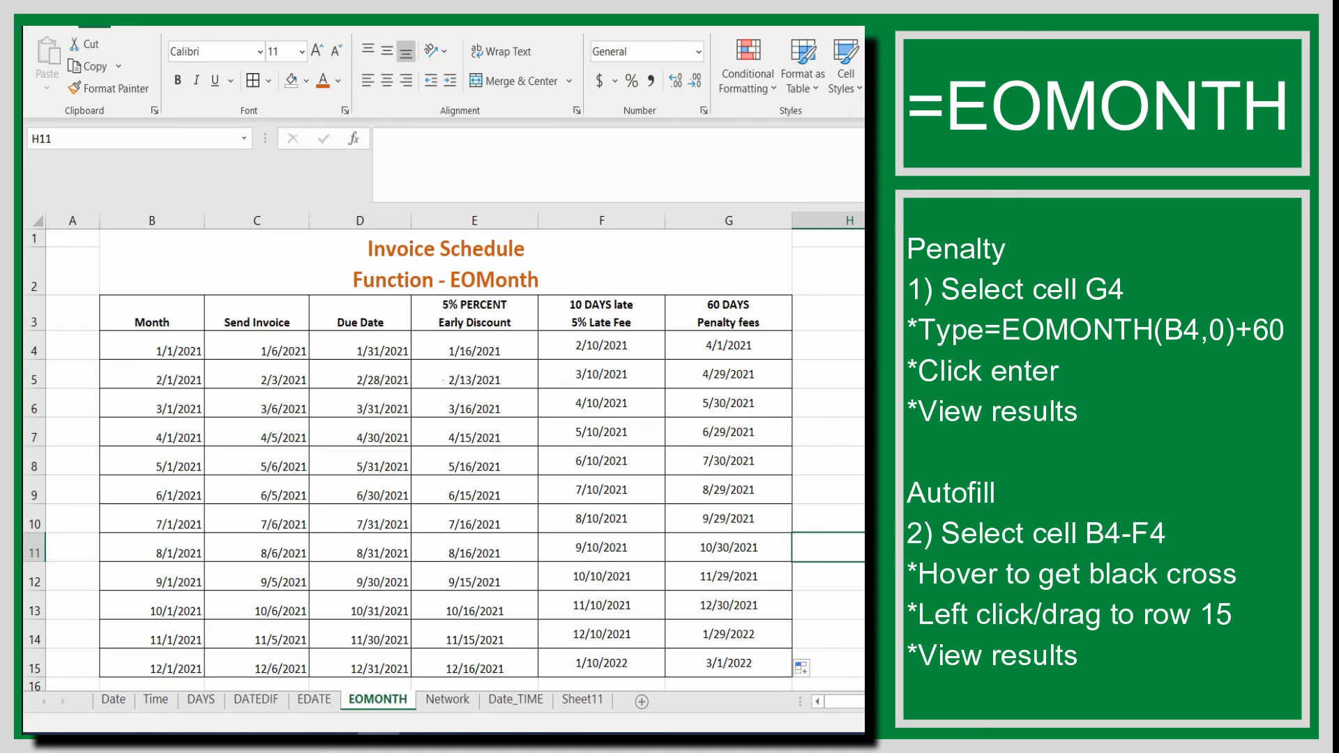